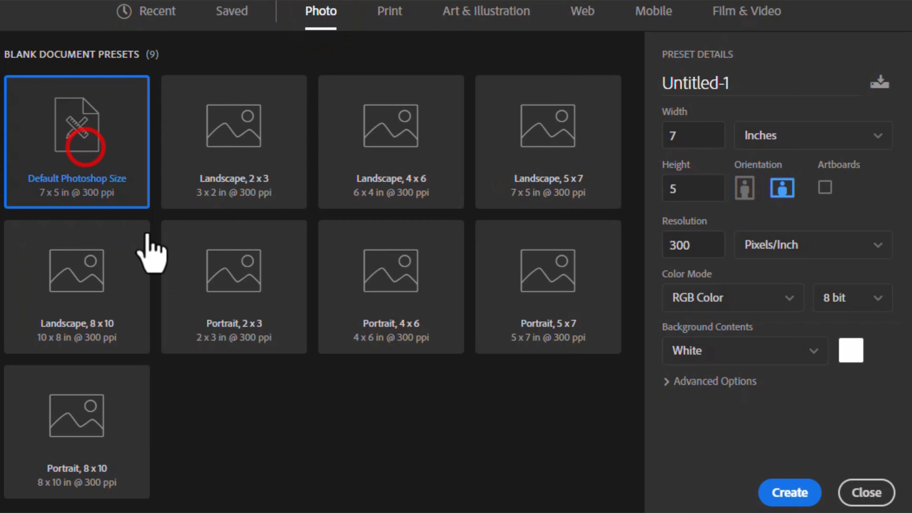
Step: Create a new document from the default photo preset with pixel units, sized 2100 x 1500 pixels at 300 pixels/inch
click(807, 133)
click(805, 167)
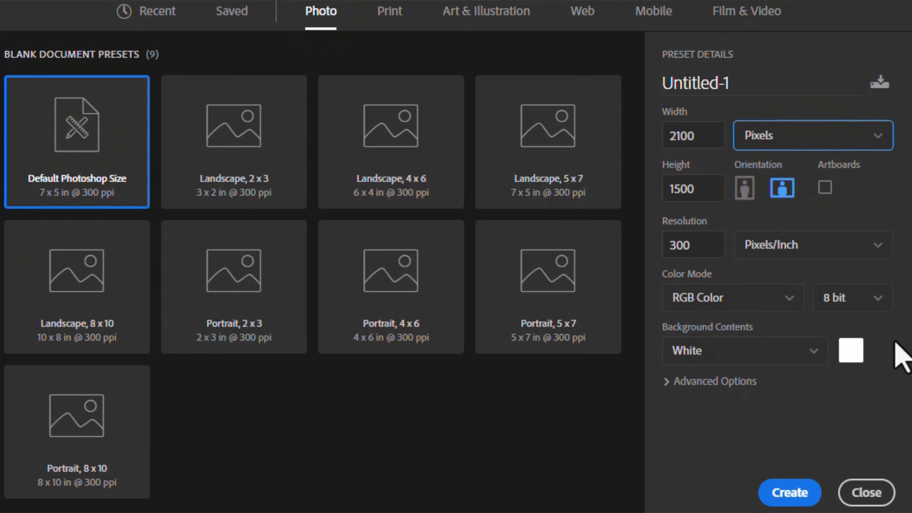
click(788, 503)
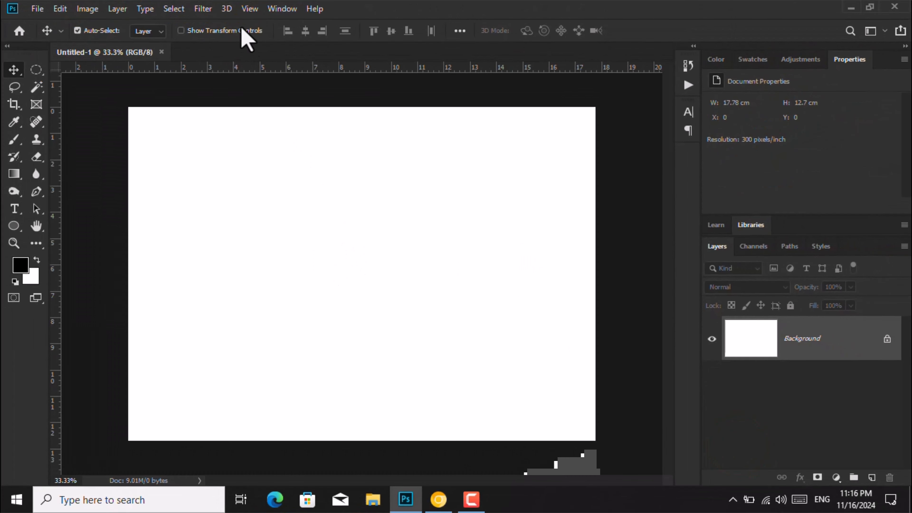
Step: Place a vertical and a horizontal ruler guide crossing at the centre of the canvas
click(247, 9)
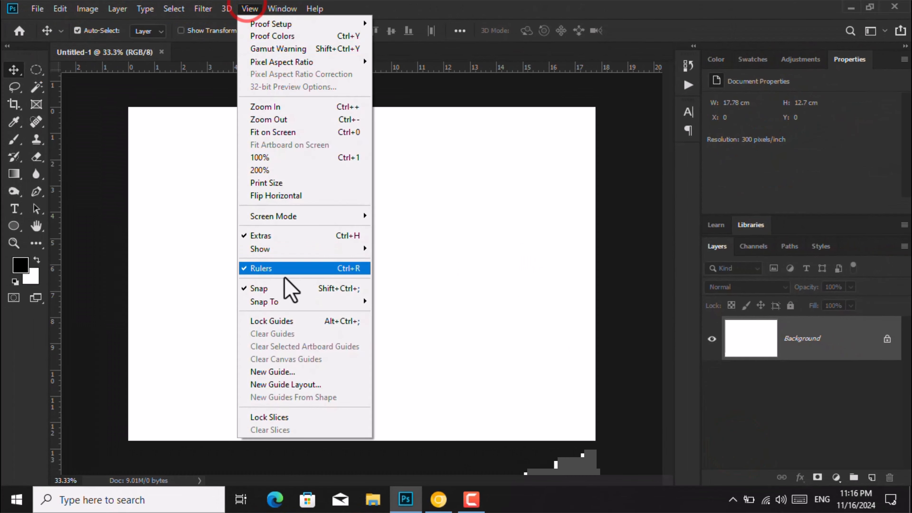
click(460, 7)
drag(54, 201, 363, 281)
drag(473, 67, 515, 272)
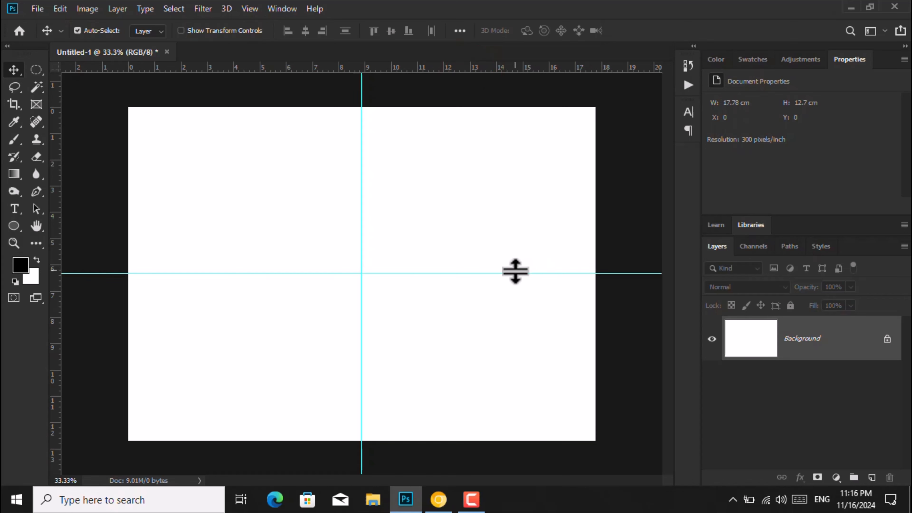
Step: Draw a circle shape about 1182 px in diameter, centred on the intersection of the guides
click(15, 226)
click(70, 250)
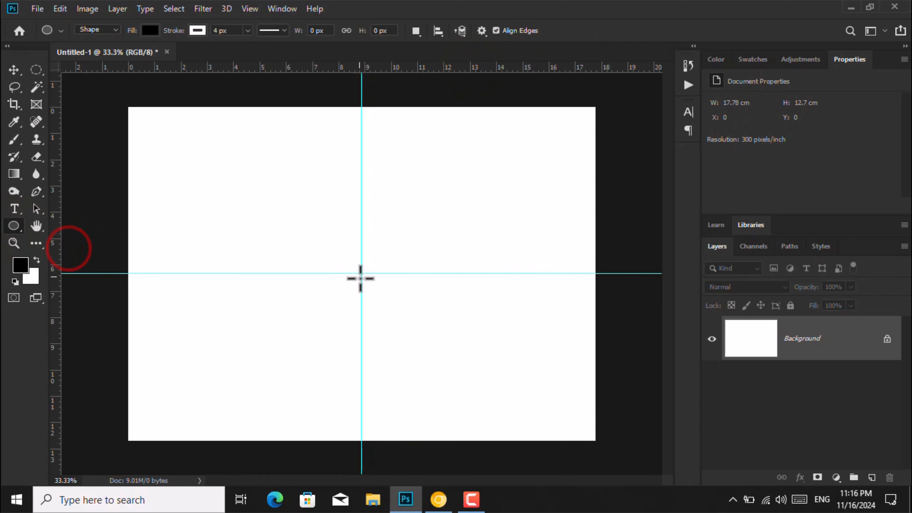
drag(360, 273, 493, 452)
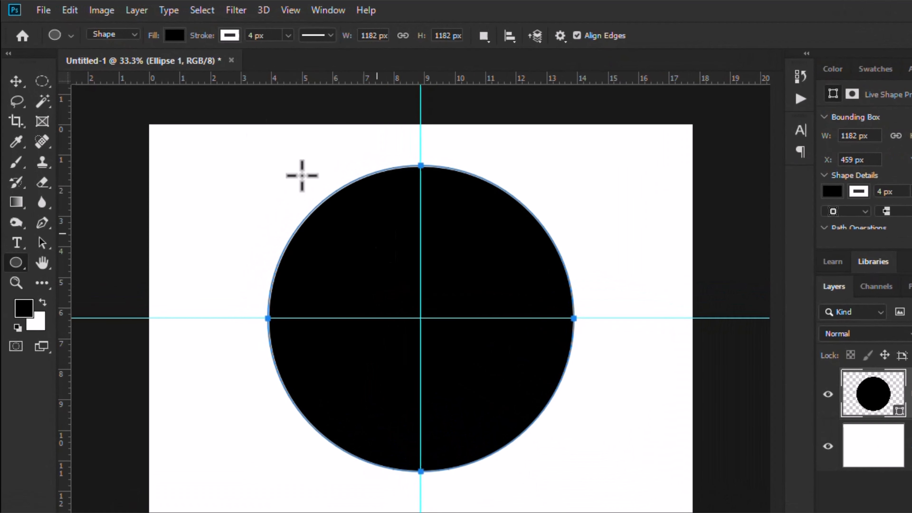
Step: Remove the circle's fill and give it a black stroke 300 px wide
click(175, 35)
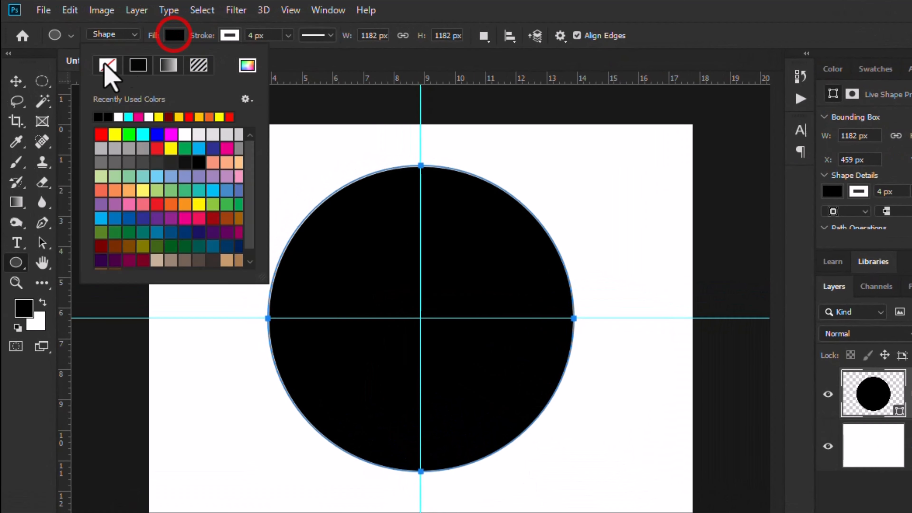
click(114, 66)
click(230, 35)
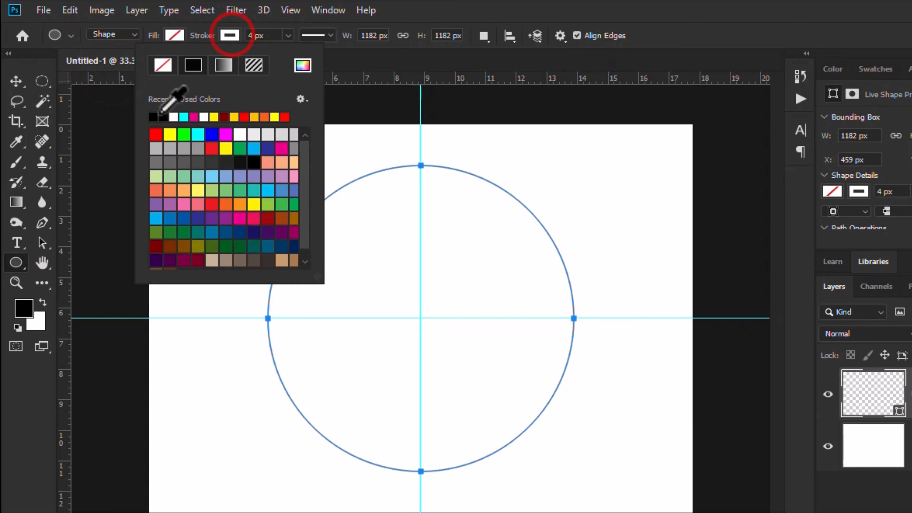
click(153, 115)
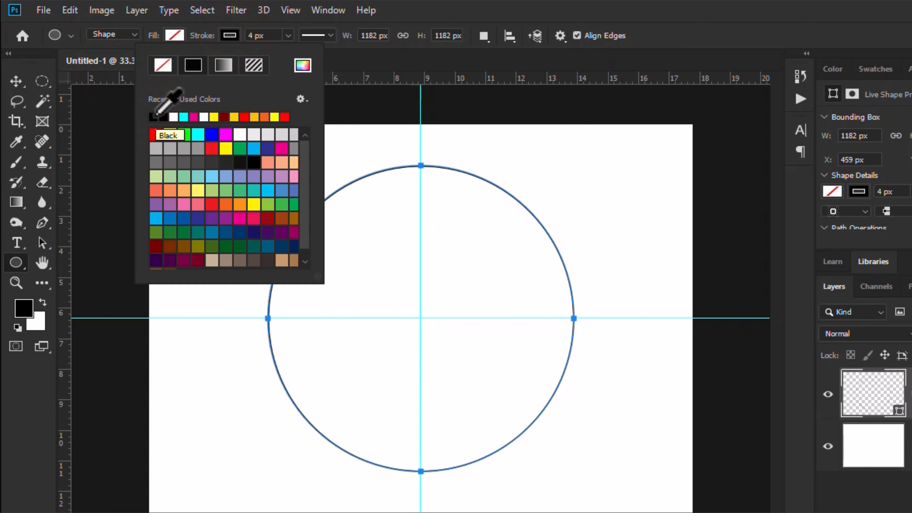
click(271, 33)
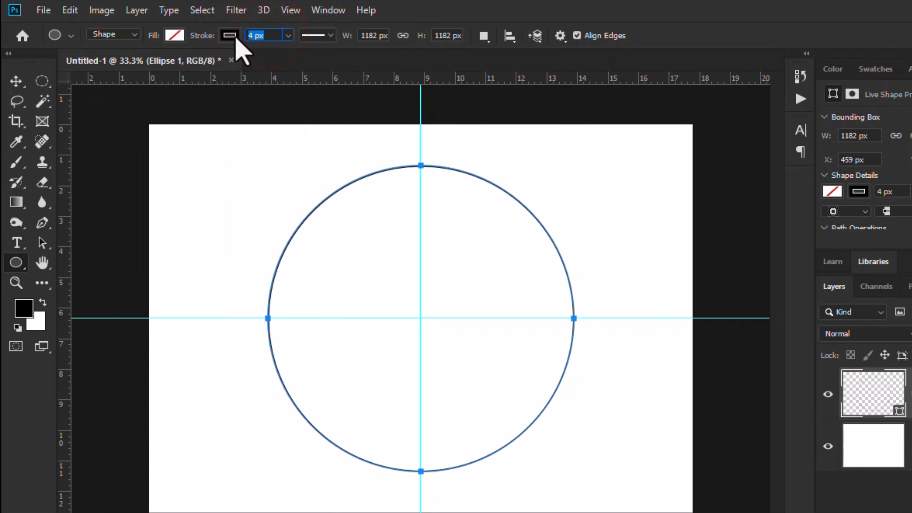
key(Return)
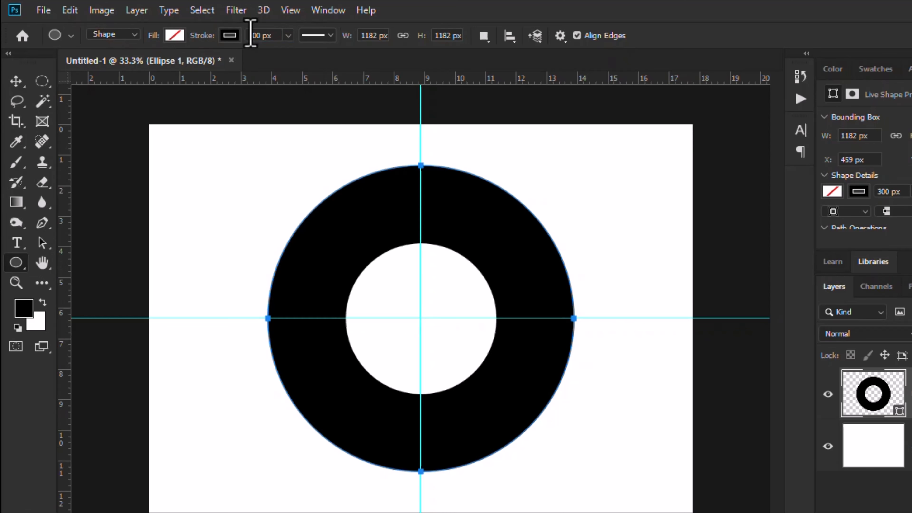
Step: Change the ring's stroke to a linear gradient from black to dark grey at an angle of 0 degrees
click(228, 35)
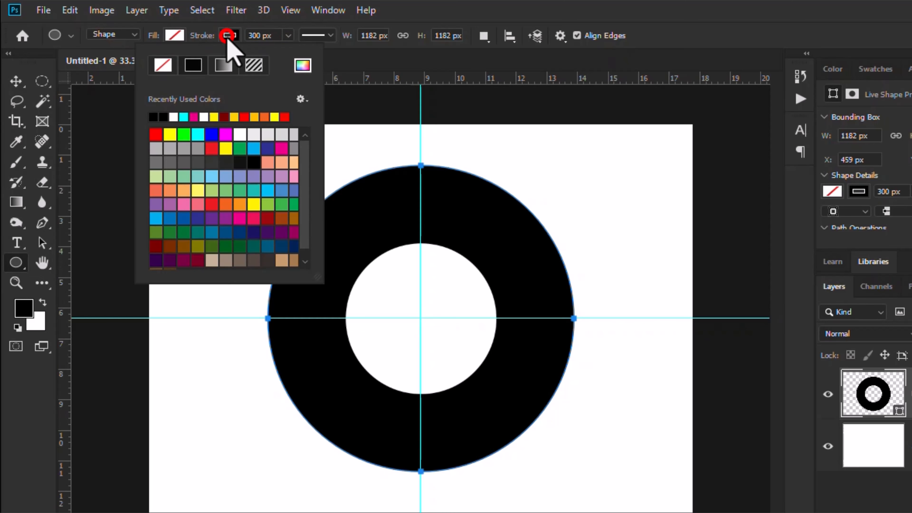
click(224, 65)
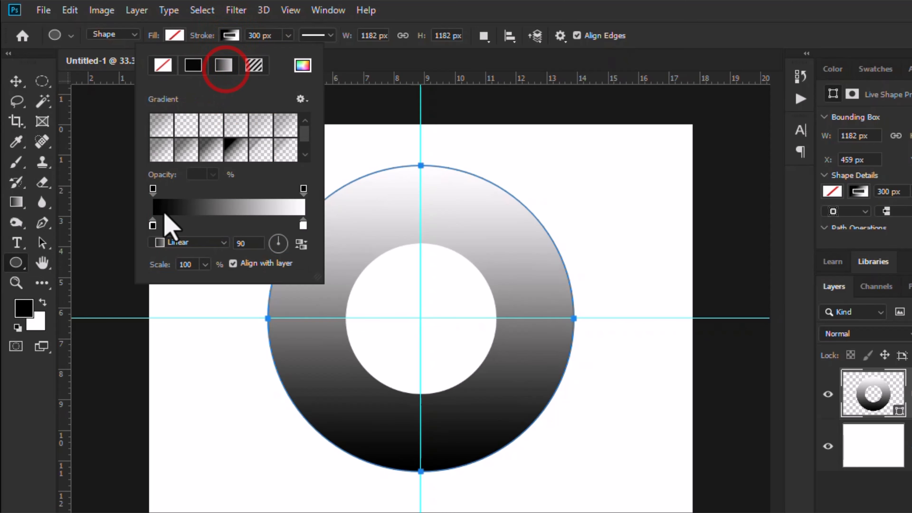
double_click(302, 225)
click(655, 390)
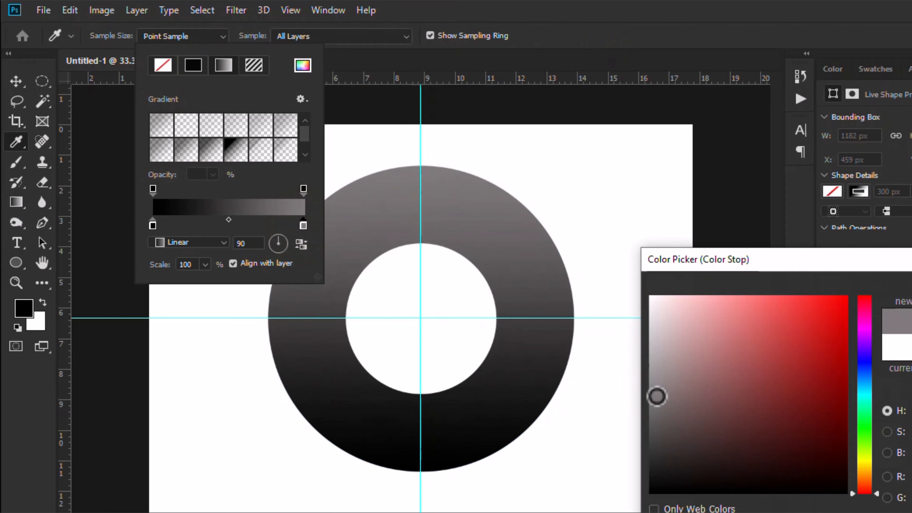
drag(657, 396, 658, 408)
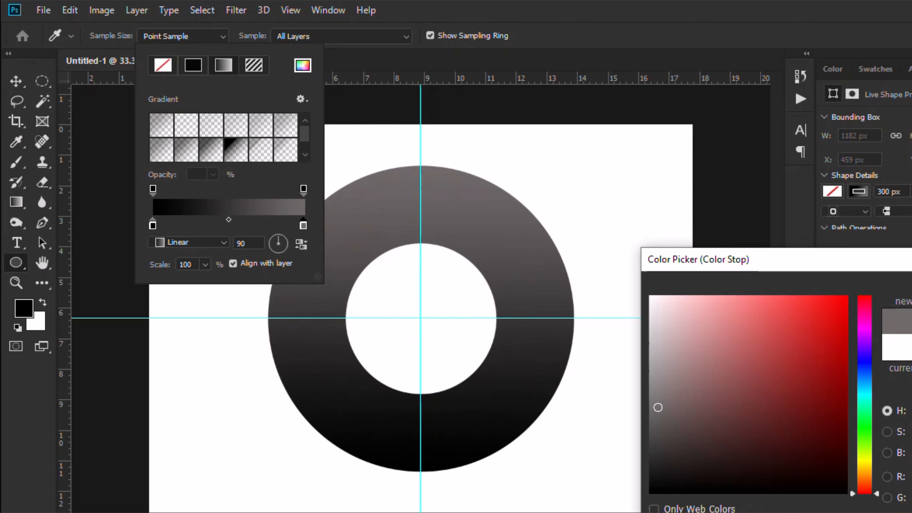
key(Return)
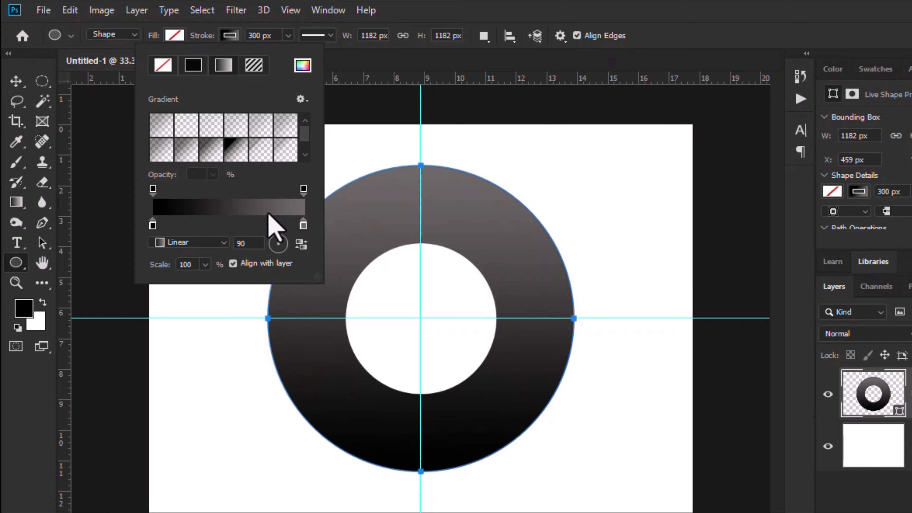
text(0)
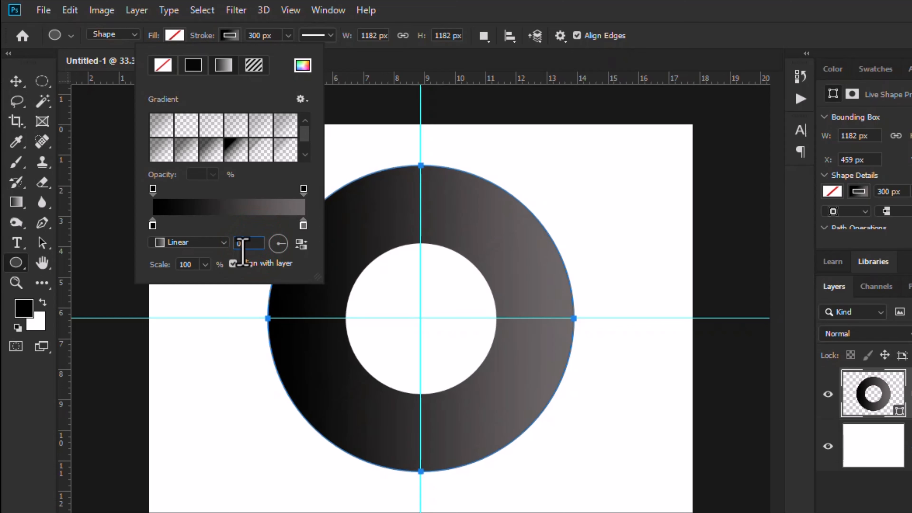
key(Return)
Step: Duplicate the ring's shape layer, keeping the default copy name
click(16, 81)
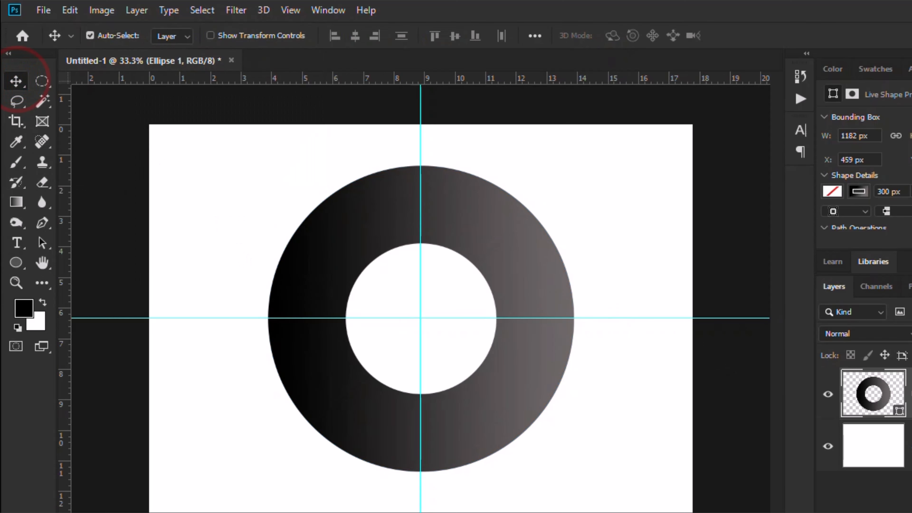
right_click(876, 399)
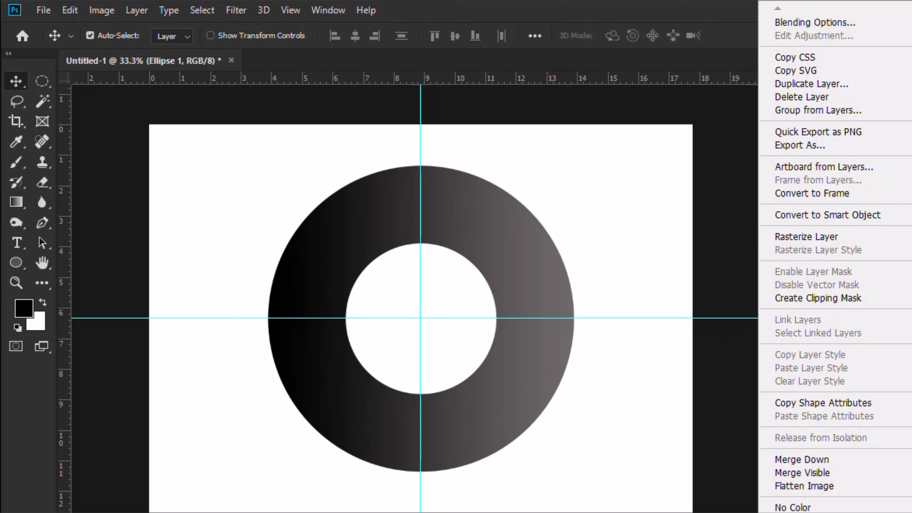
click(870, 88)
click(660, 148)
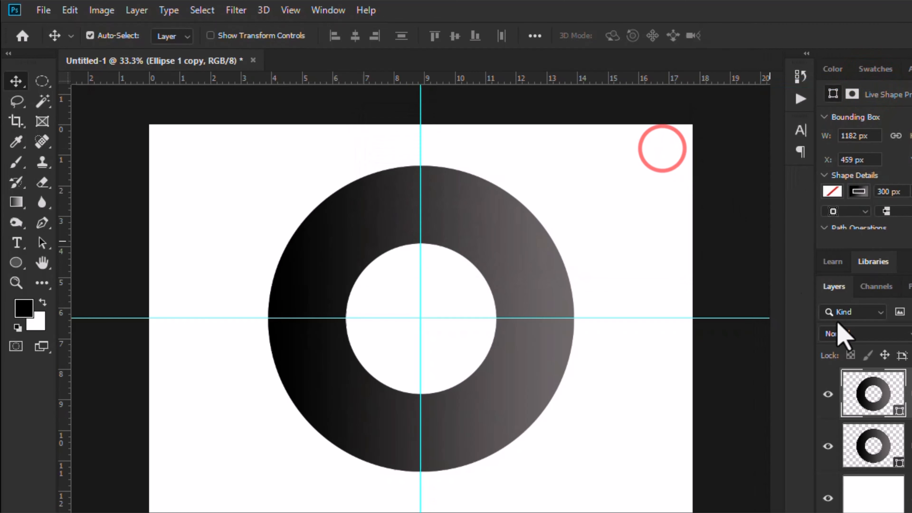
Step: Set the copied ring's stroke gradient angle to 180 degrees and its stroke width to 250 px
click(10, 265)
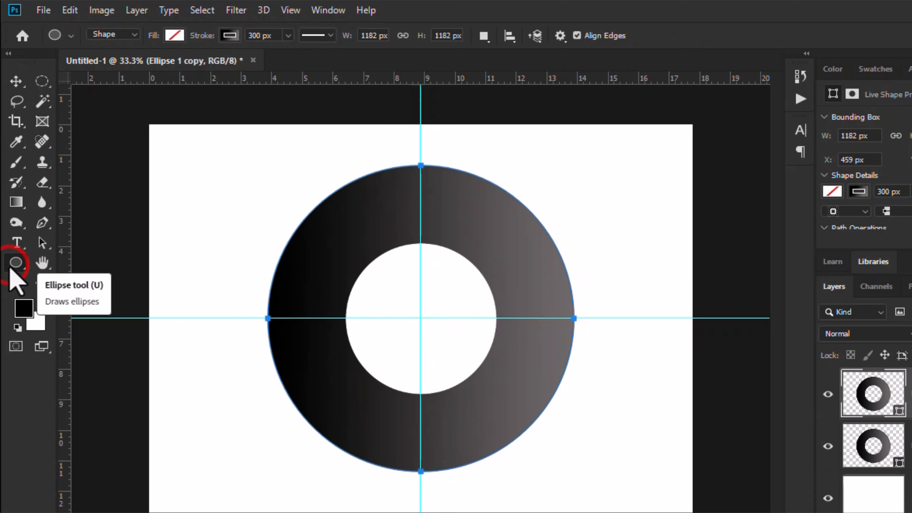
click(230, 35)
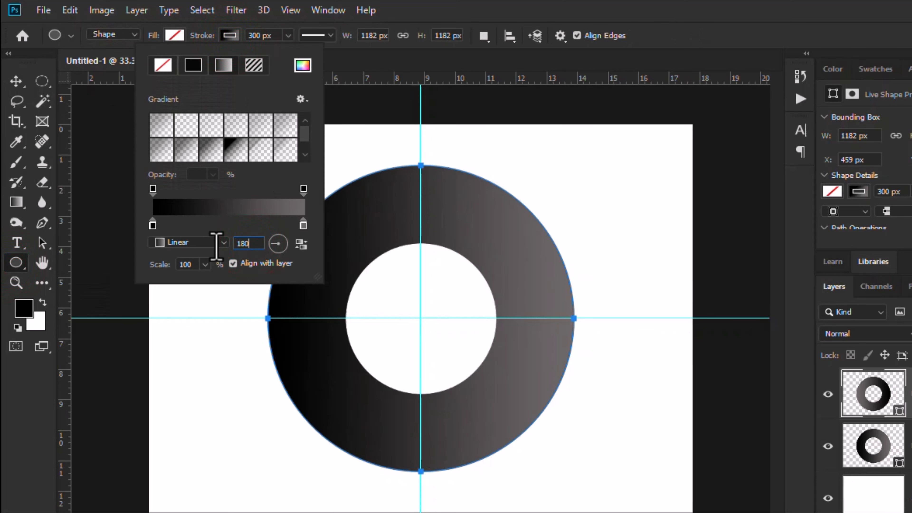
key(Return)
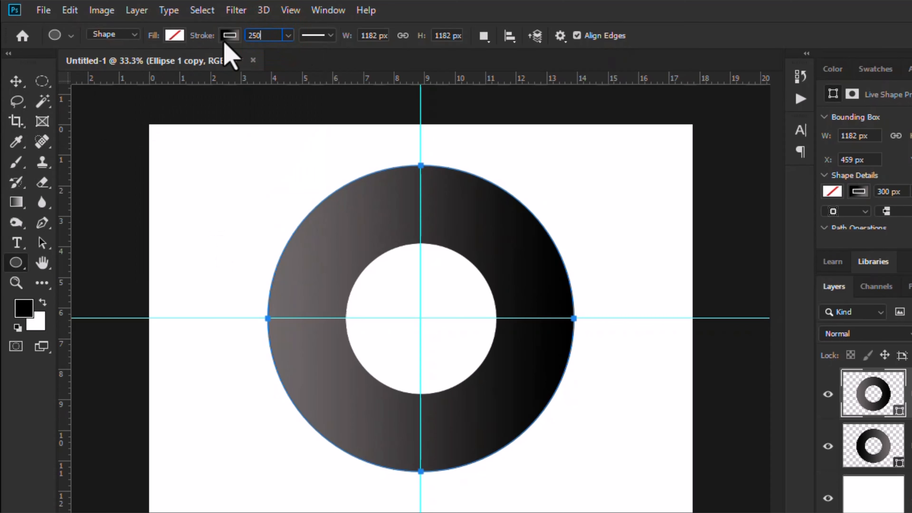
key(Return)
Step: Scale the copied ring down proportionally around its centre to about 96% and apply the transformation
click(16, 82)
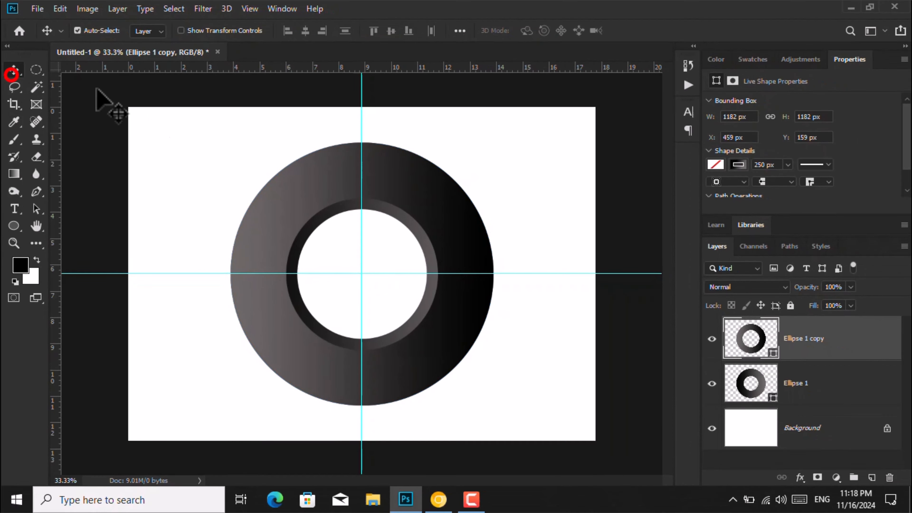
key(ctrl+t)
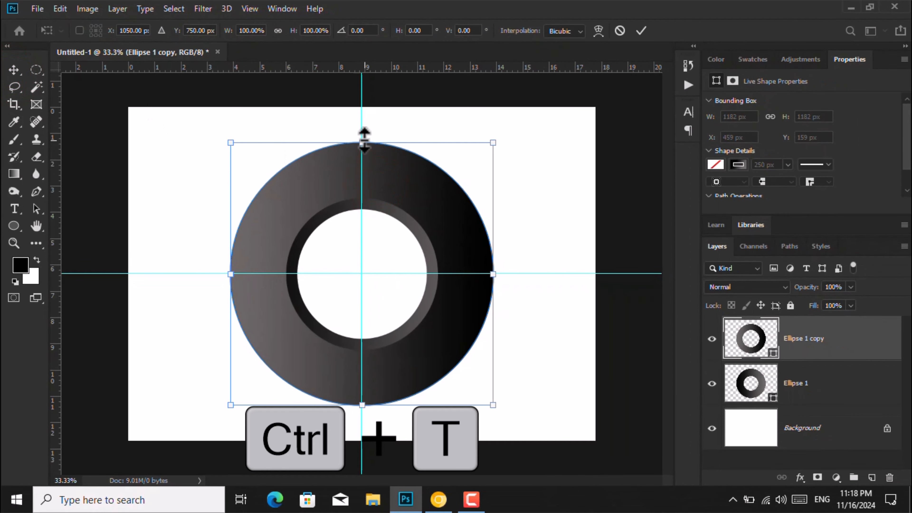
drag(363, 141, 364, 144)
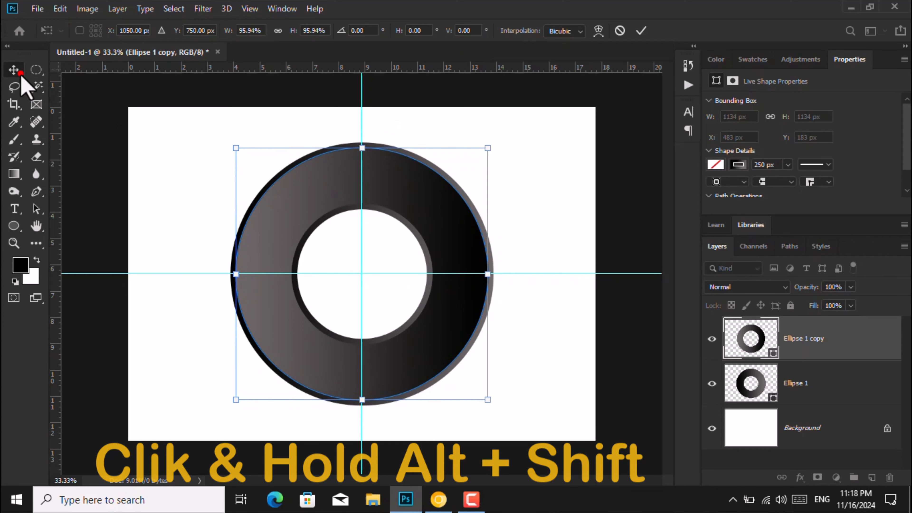
click(13, 69)
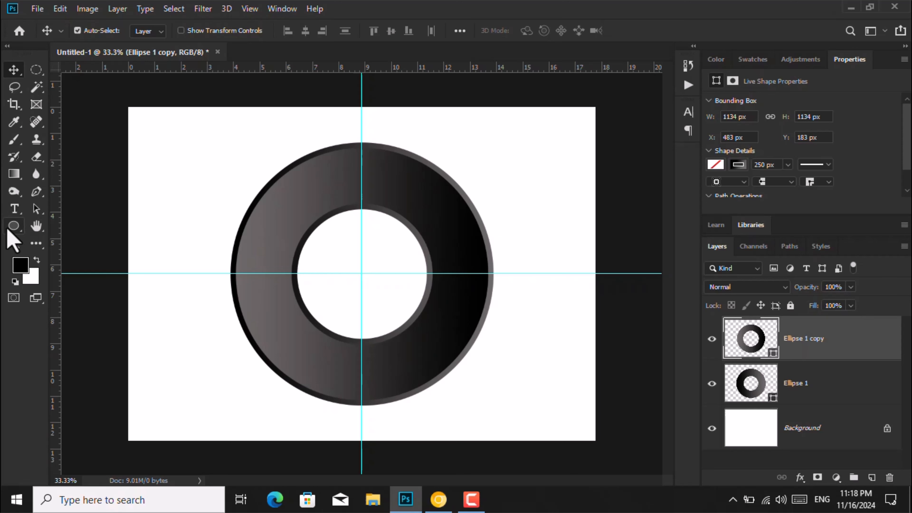
Step: Draw a circular path about 648 px in diameter from the guide intersection, using the Ellipse tool in Path mode
click(13, 226)
click(101, 254)
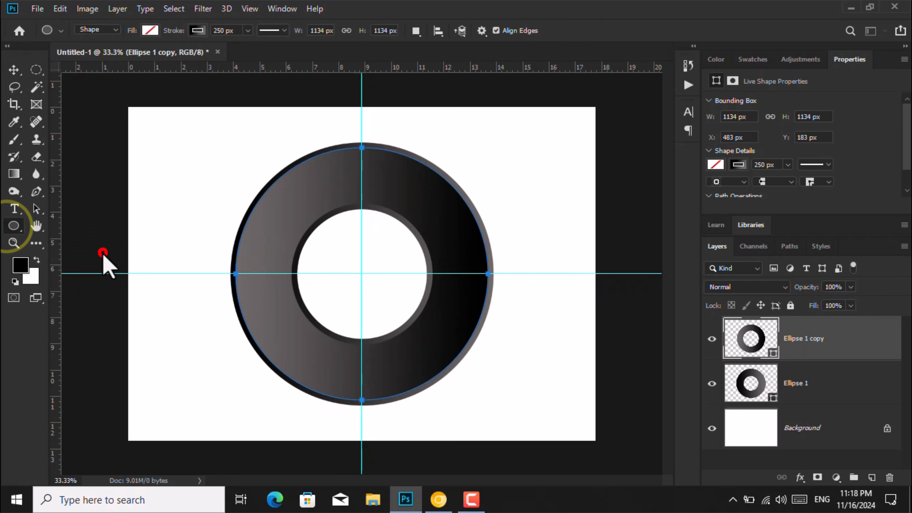
click(106, 31)
click(108, 42)
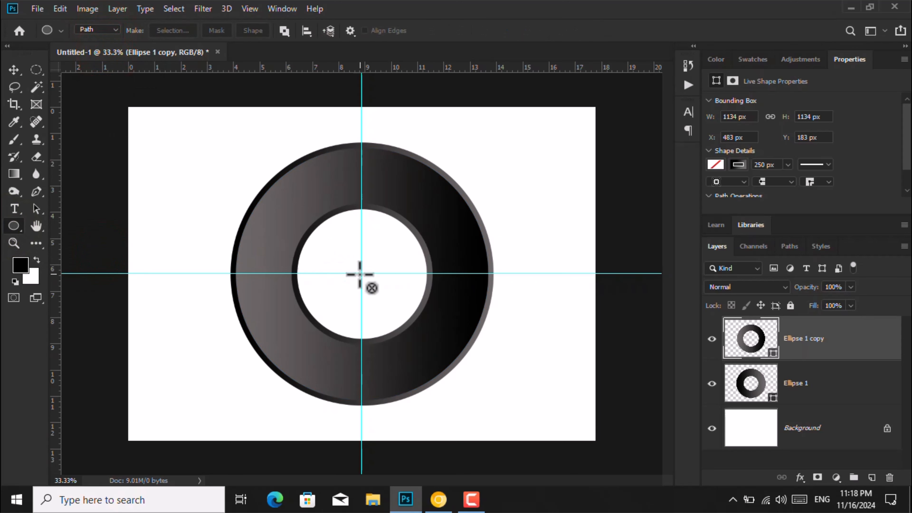
drag(359, 273, 452, 346)
Step: Add the text "Bahia" along the circular path in the Brush King font
click(13, 208)
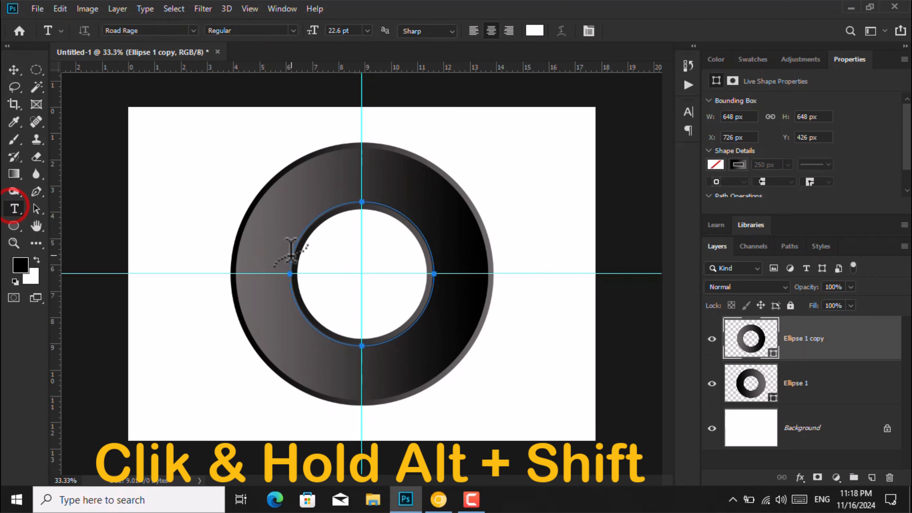
click(291, 255)
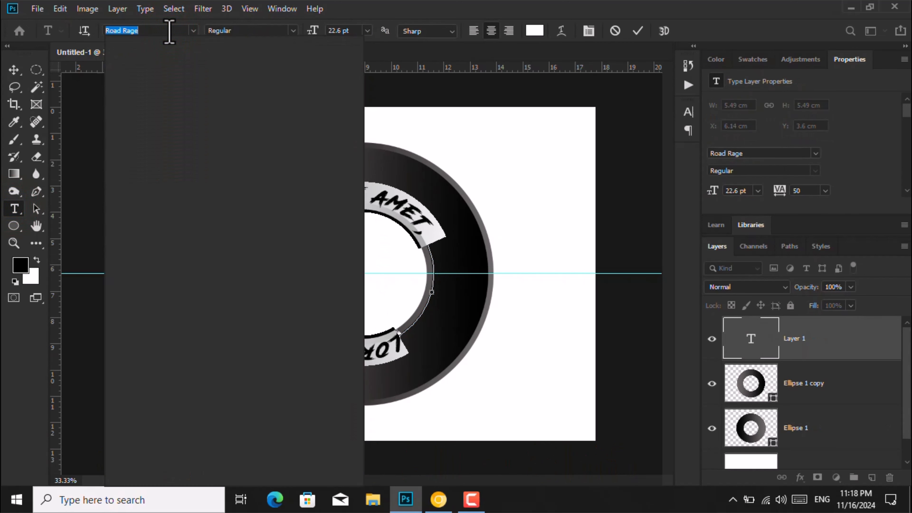
text(brush)
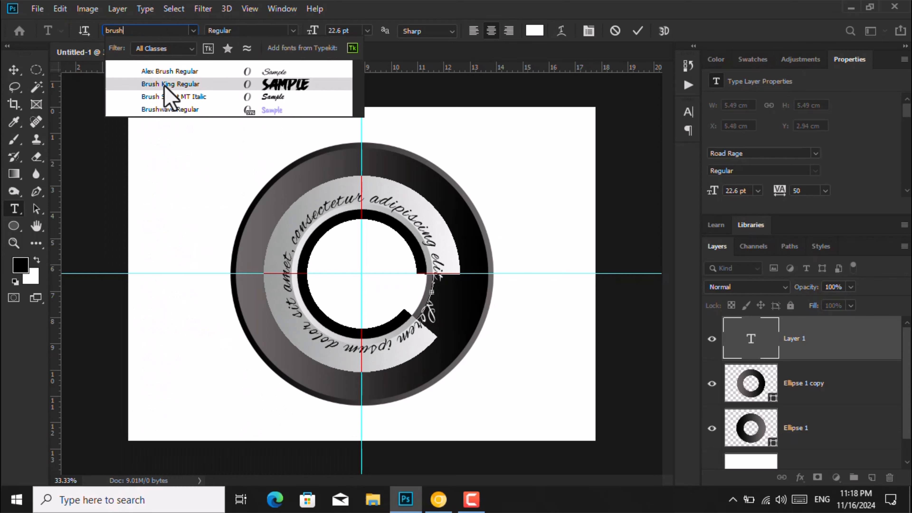
click(333, 85)
text(RANIA)
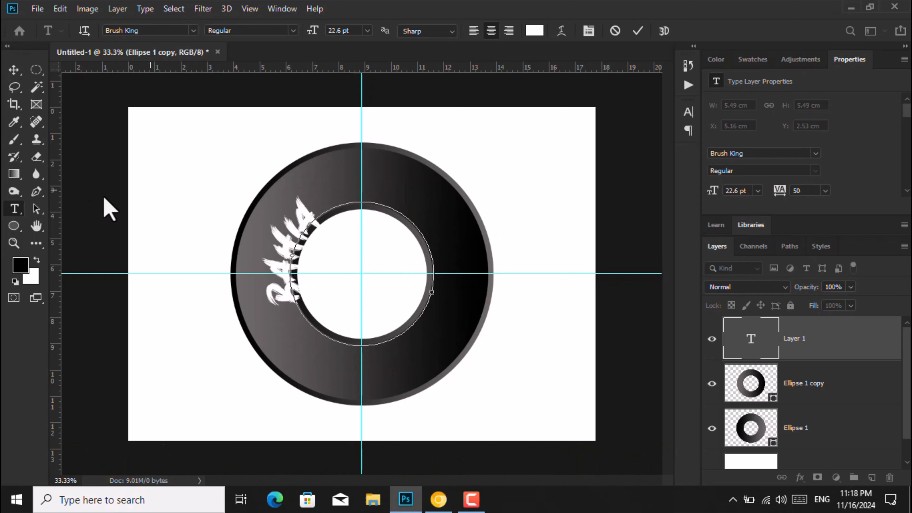
Step: Slide the text along the circular path with the Path Selection tool until it is centred above the ring's hole
click(37, 210)
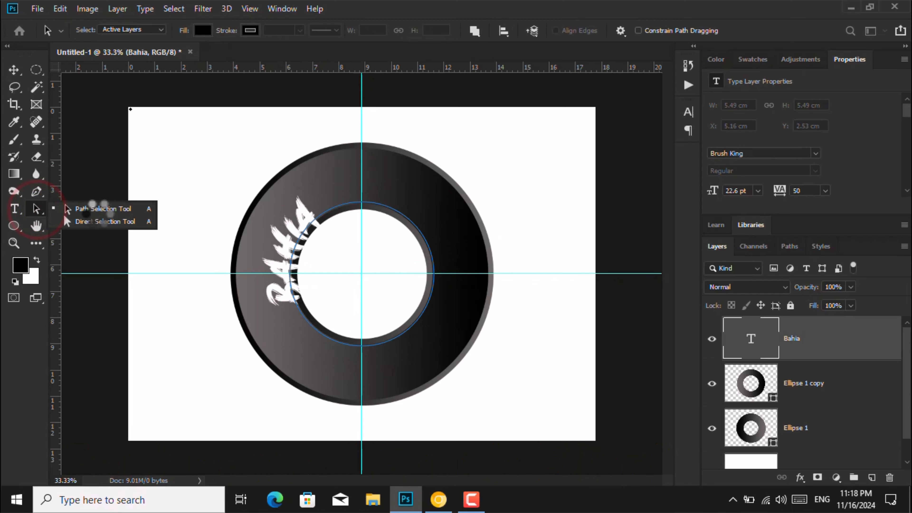
click(111, 209)
drag(293, 298, 364, 205)
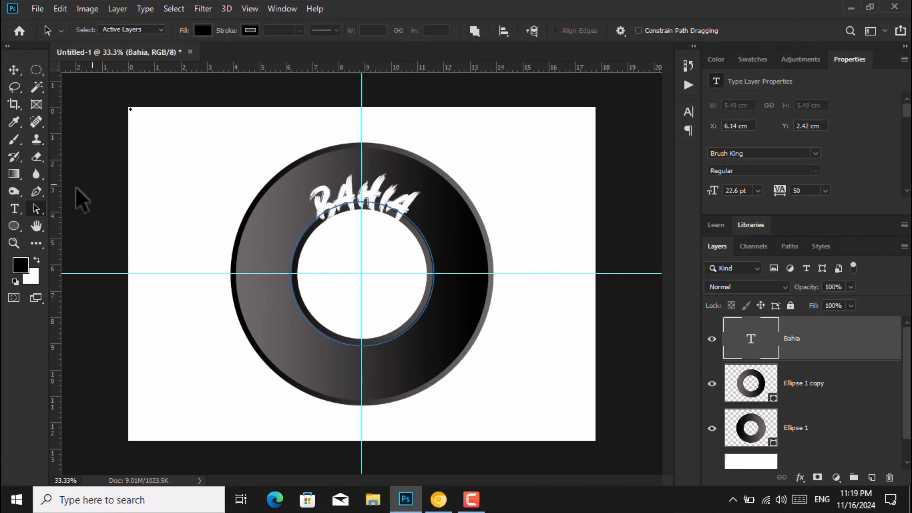
Step: Set the font size of the curved "Bahia" text to 36 pt
click(14, 208)
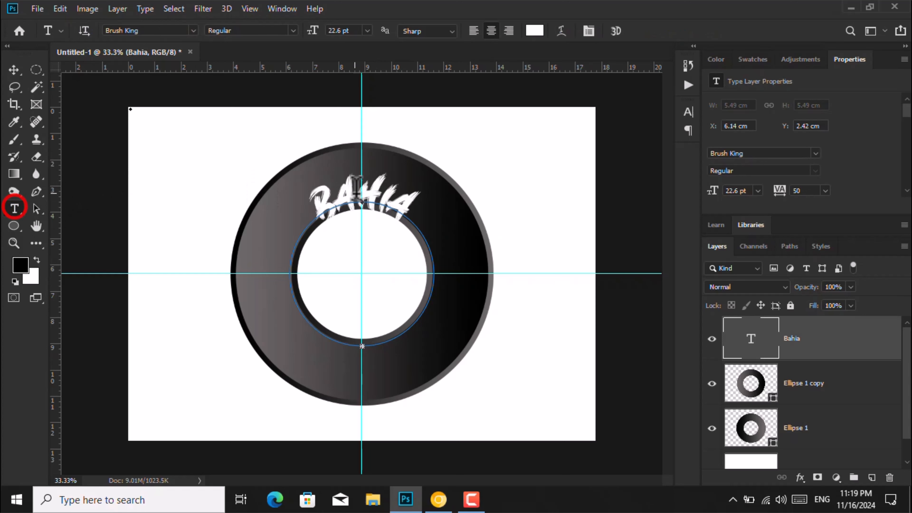
double_click(373, 181)
click(367, 31)
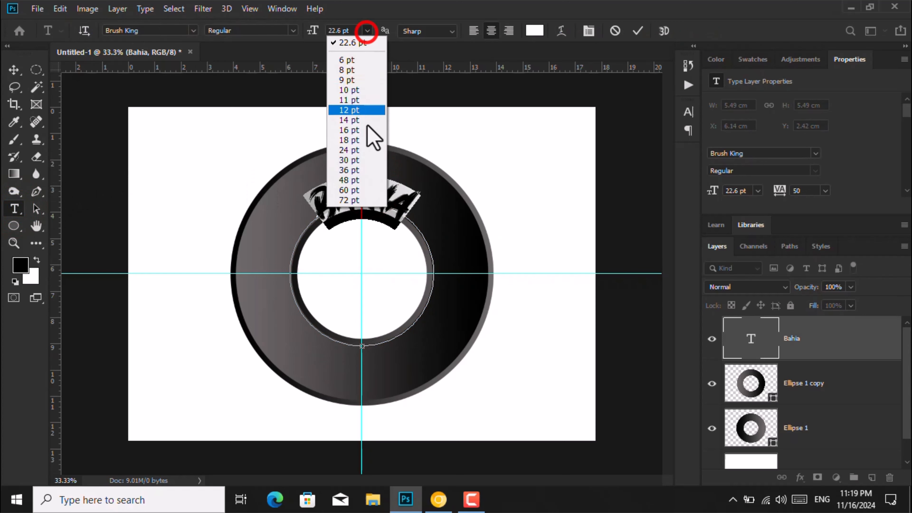
click(375, 171)
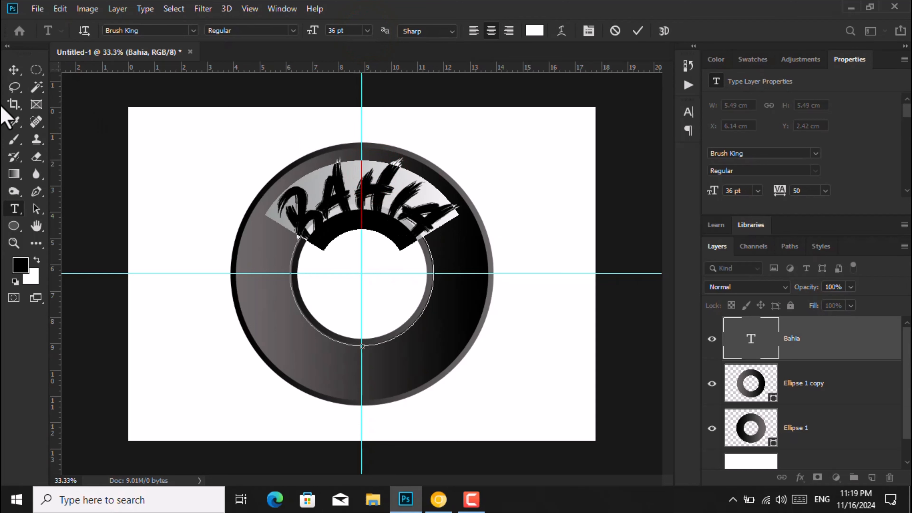
click(14, 70)
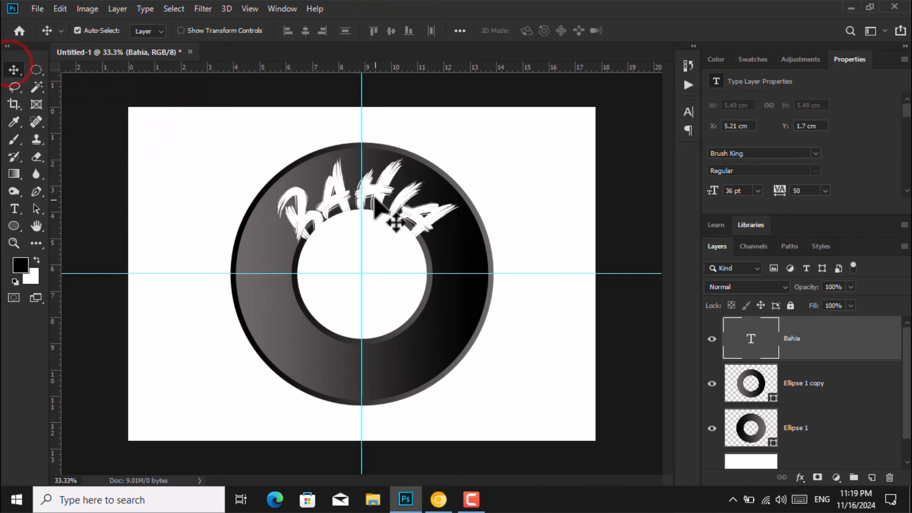
Step: Scale the "Bahia" text and its circular path proportionally around the centre to about 110% and apply the transformation
key(ctrl+t)
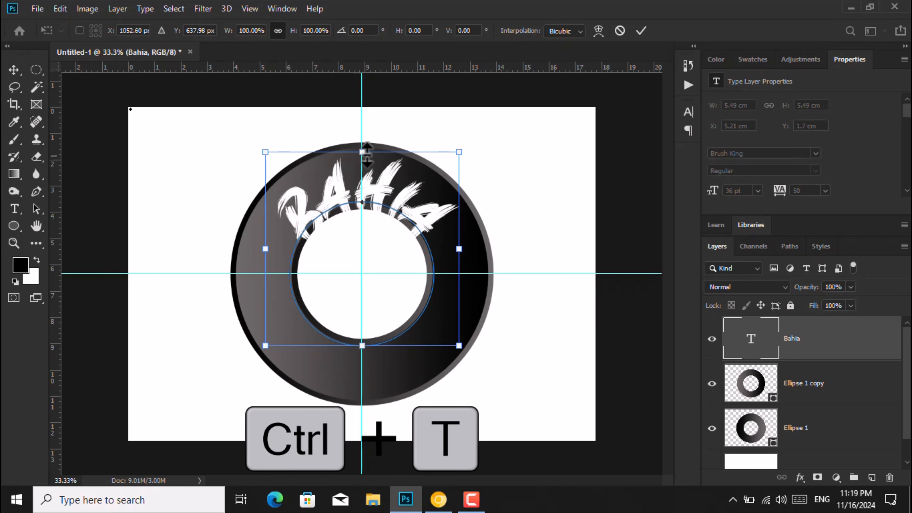
drag(366, 153, 367, 143)
key(alt+shift)
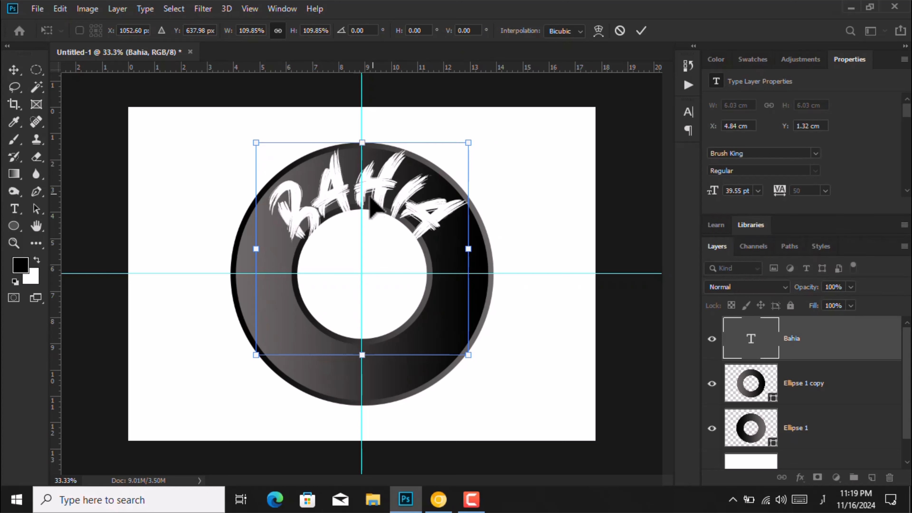
click(15, 69)
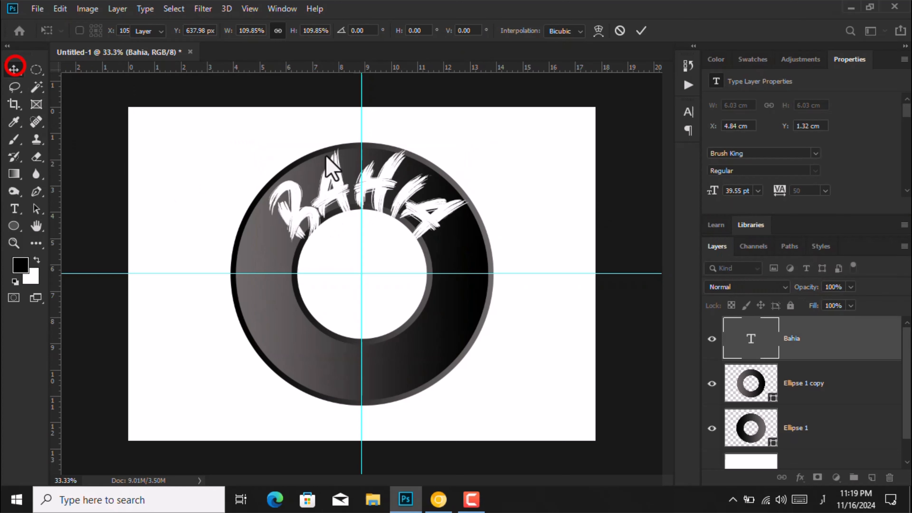
Step: Reduce the font size of the enlarged "Bahia" text to 30 pt
double_click(405, 186)
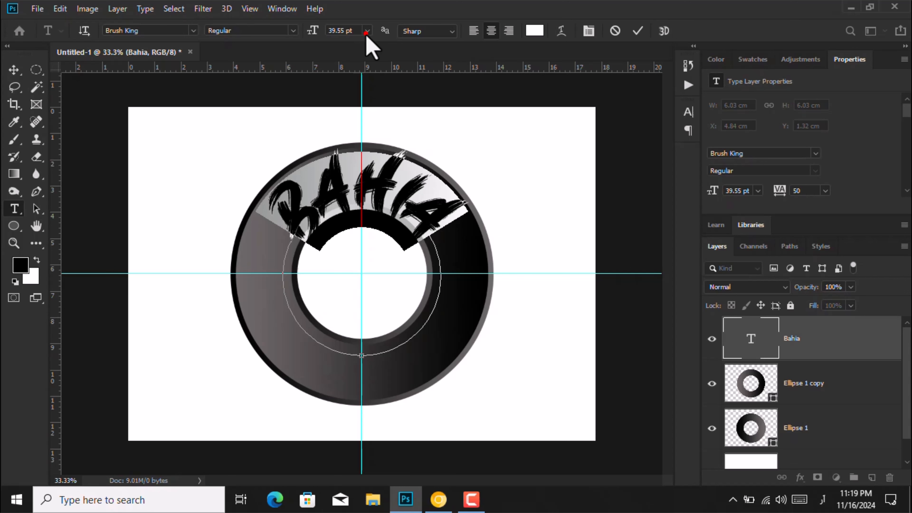
click(367, 32)
click(370, 168)
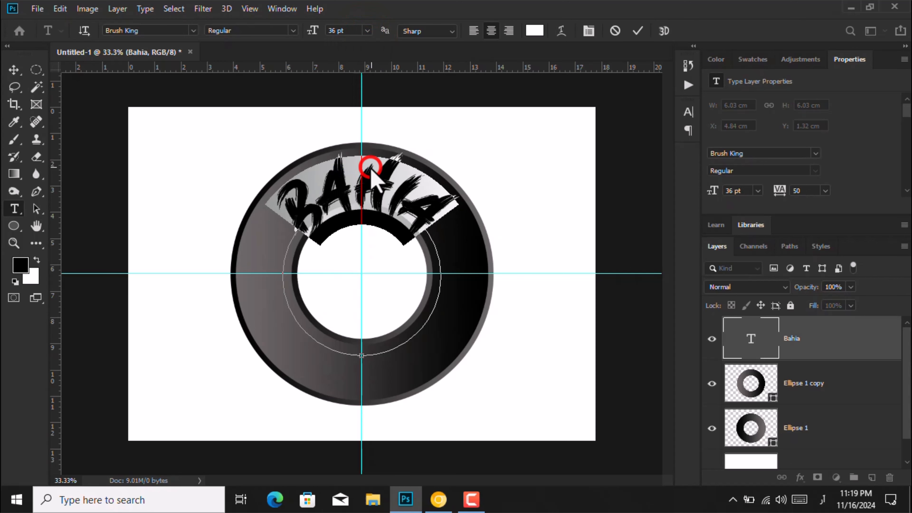
click(367, 32)
click(359, 160)
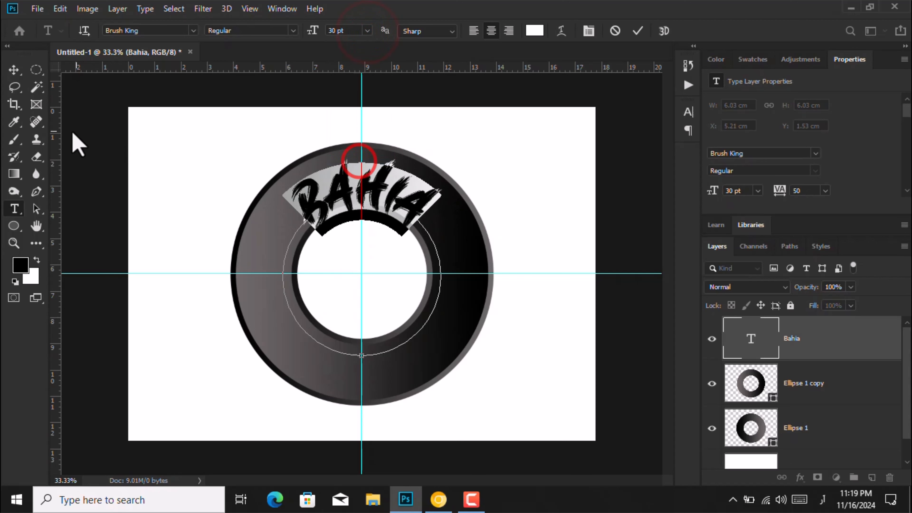
click(14, 69)
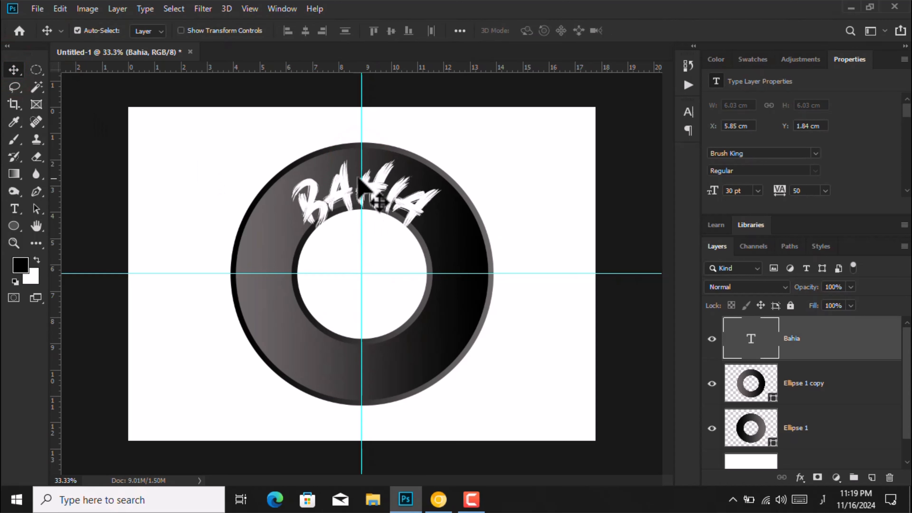
Step: Scale the "Bahia" text proportionally to about 113% so it fills the ring's upper band, and apply the transformation
key(ctrl+t)
drag(364, 153, 365, 141)
key(alt+shift)
key(alt+shift)
click(13, 69)
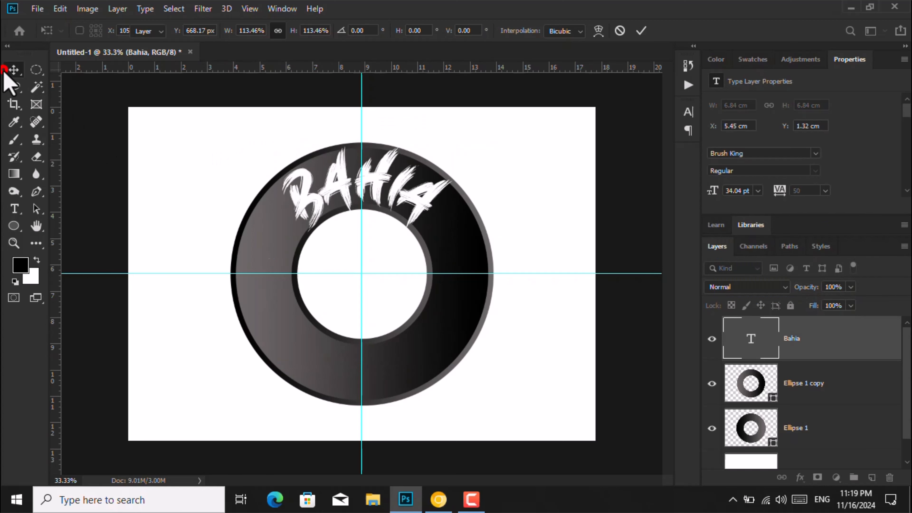
Step: Duplicate the "Bahia" text layer and replace the copy's text with "in the world"
right_click(833, 347)
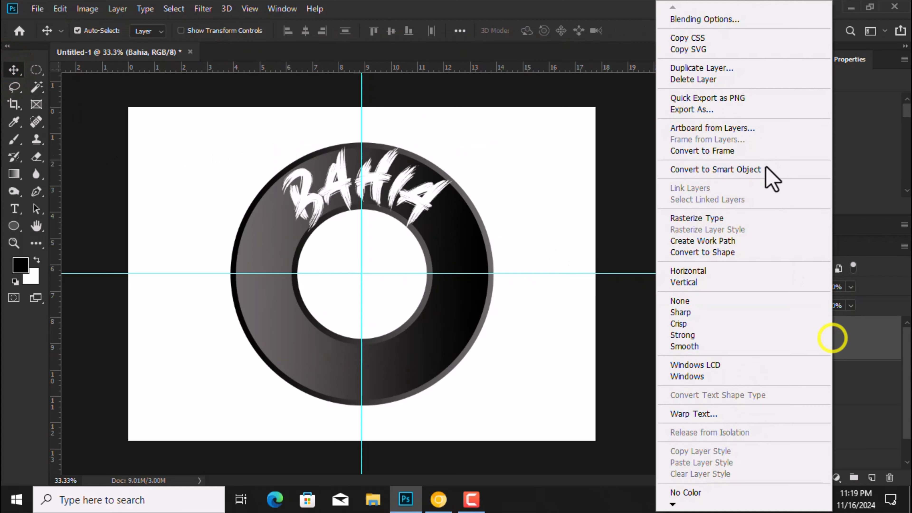
click(754, 74)
click(567, 128)
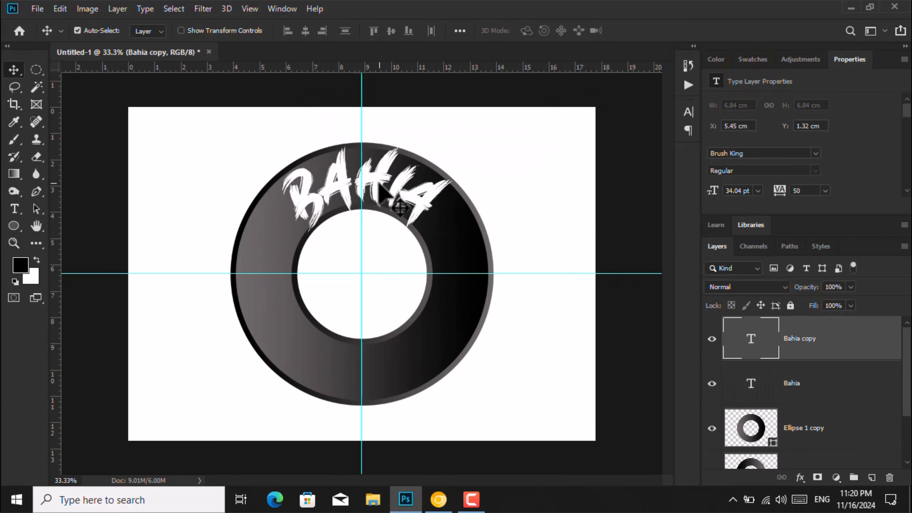
double_click(379, 182)
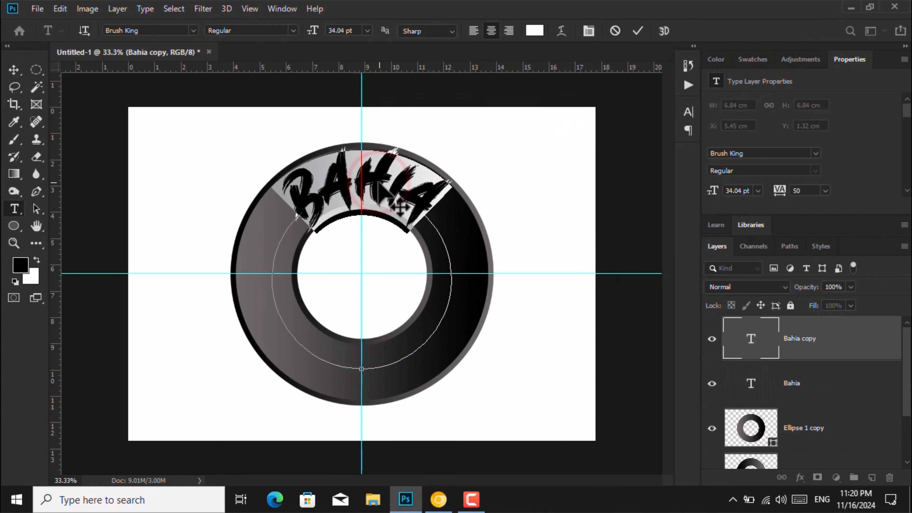
text(IN THE WORLD)
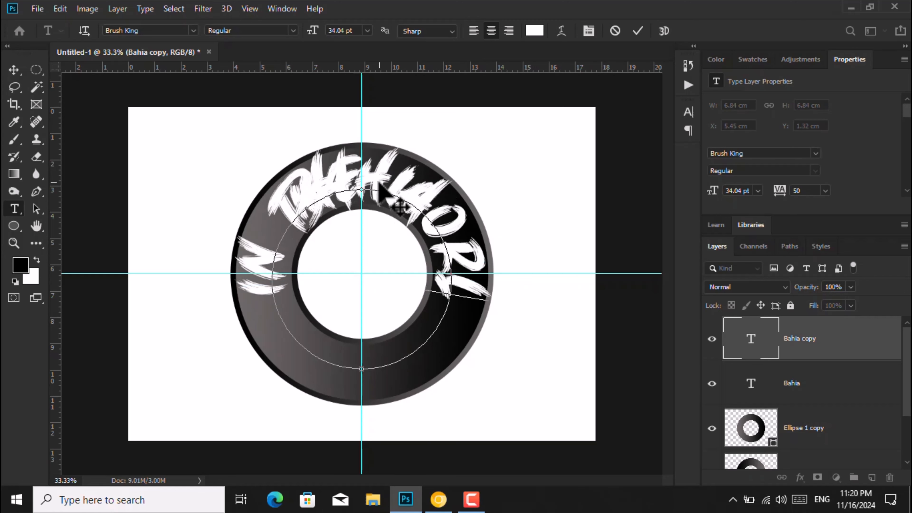
Step: Flip the "in the world" text to the inside of its circular path and centre it below the ring's hole with the Path Selection tool
click(36, 209)
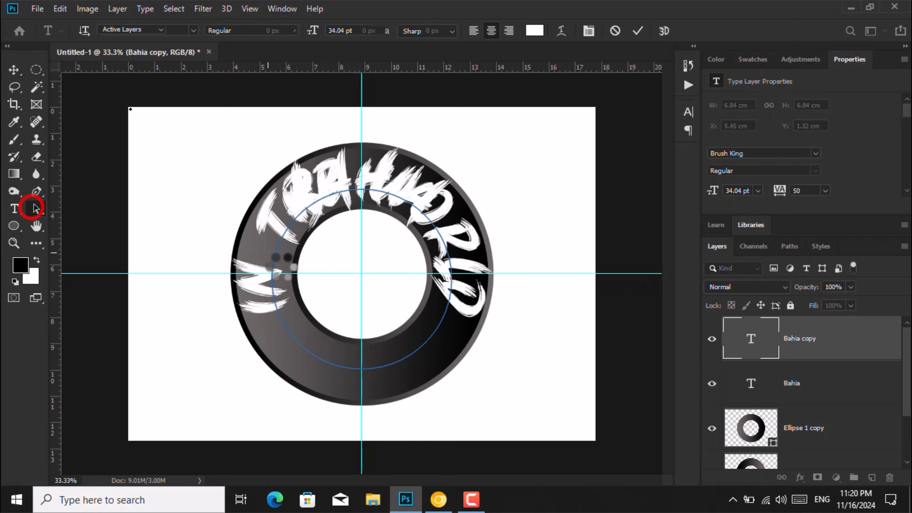
drag(270, 268, 360, 323)
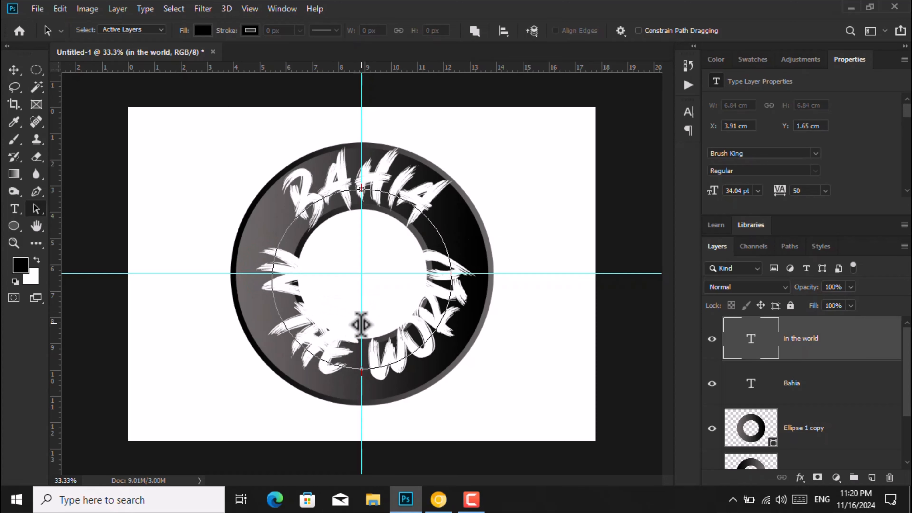
drag(361, 324, 280, 348)
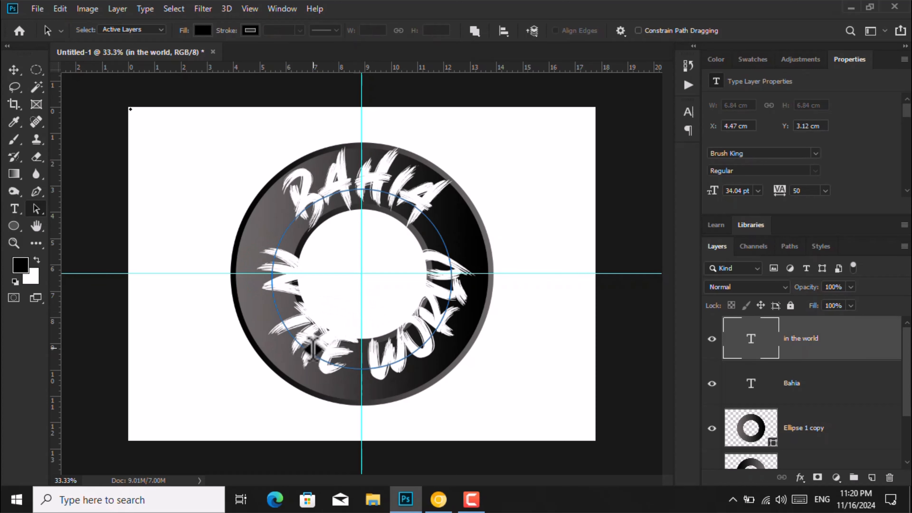
Step: Set the font size of the whole "in the world" text to 24 pt
click(14, 209)
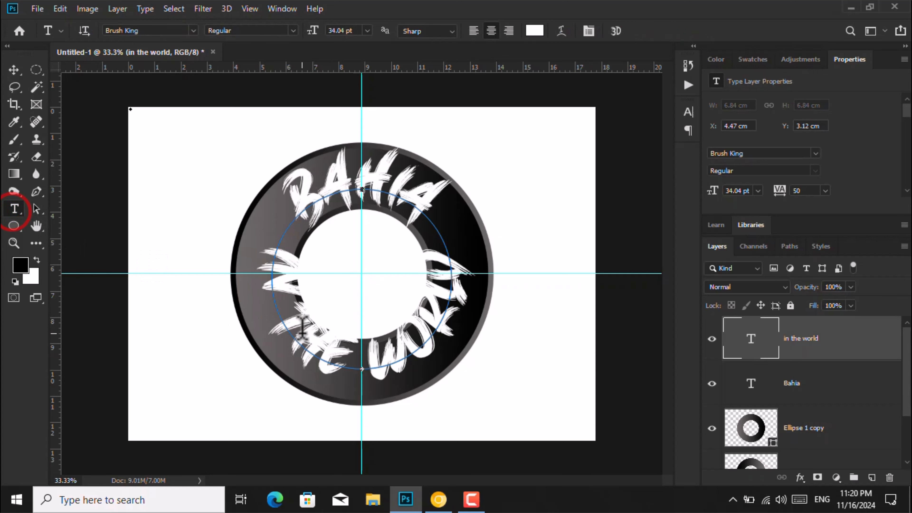
click(301, 327)
key(ctrl+a)
click(367, 30)
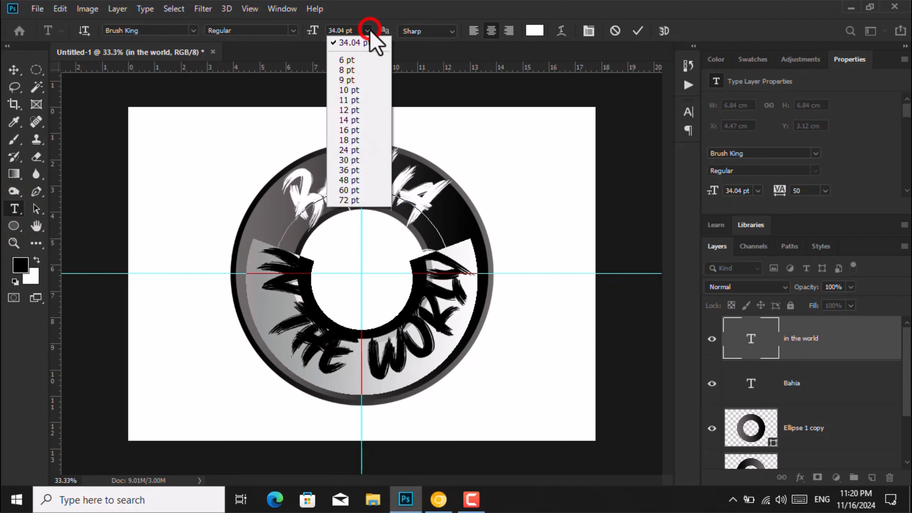
click(374, 150)
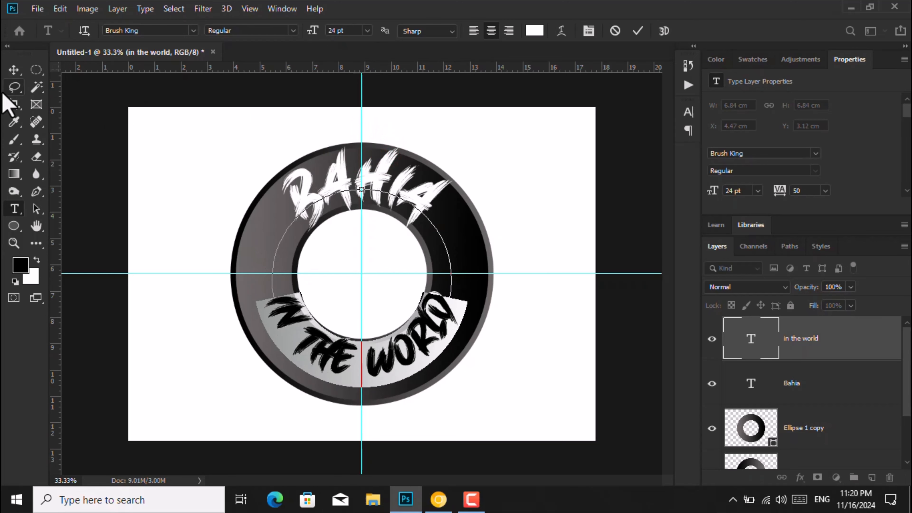
click(13, 69)
Step: Scale the "in the world" text proportionally to about 120%, position it within the ring's lower band and apply the transformation
scroll(393, 372, up, 2)
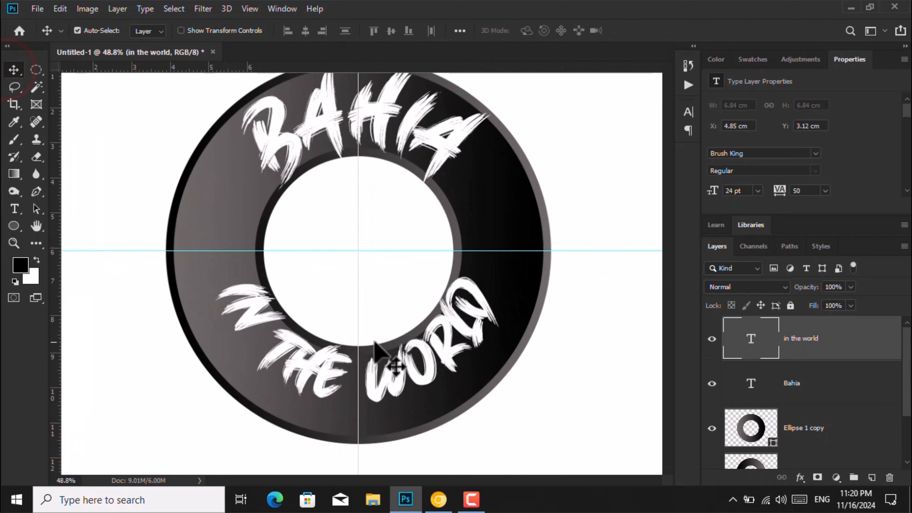
drag(393, 372, 396, 391)
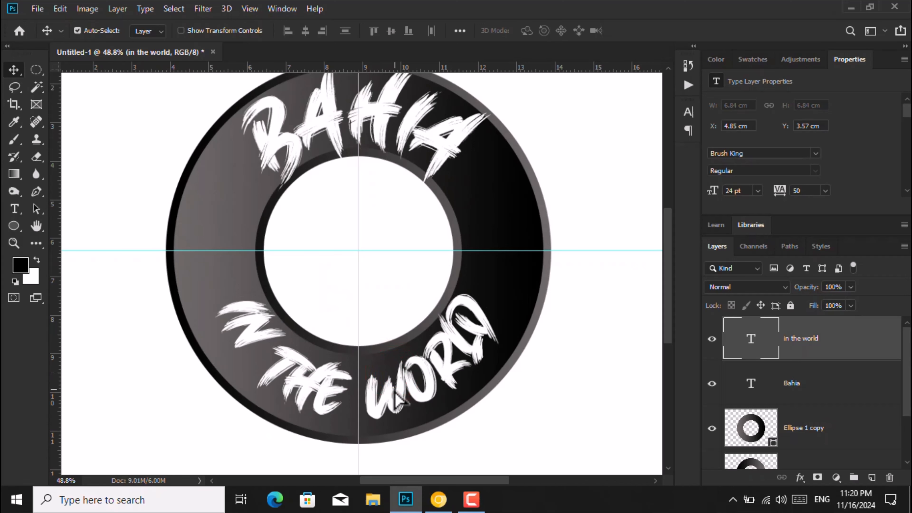
key(ctrl+t)
drag(512, 288, 539, 299)
key(alt+shift)
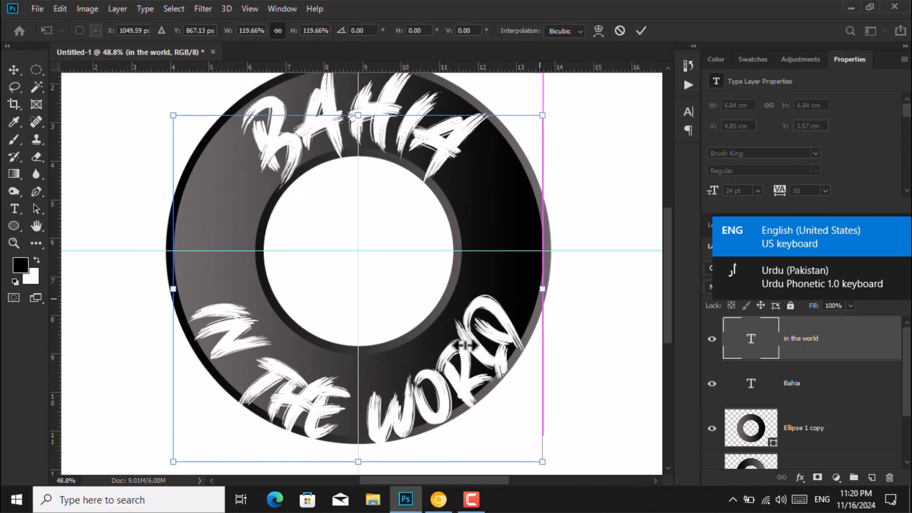
drag(445, 394, 447, 376)
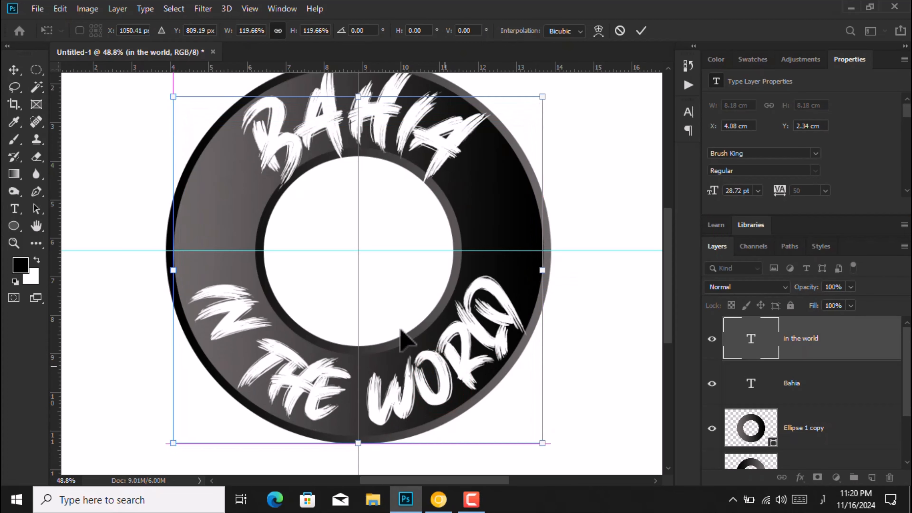
click(14, 69)
scroll(354, 214, down, 2)
scroll(354, 213, down, 2)
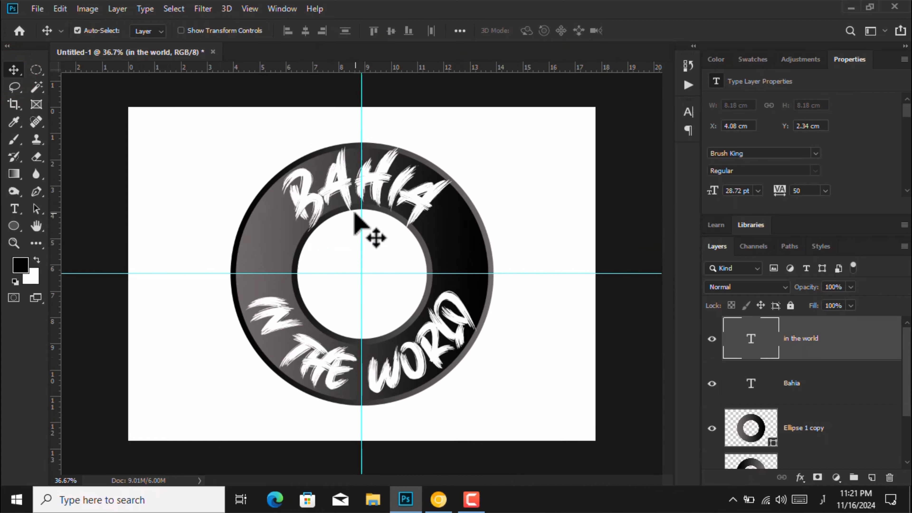
scroll(362, 220, up, 1)
Step: Switch to the web browser and search Google Images for "brazil brush effect flag"
click(439, 501)
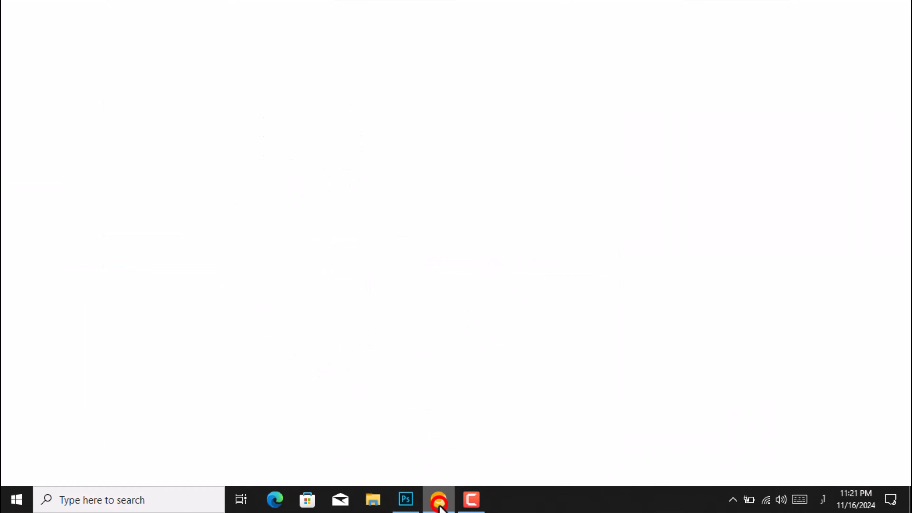
click(66, 67)
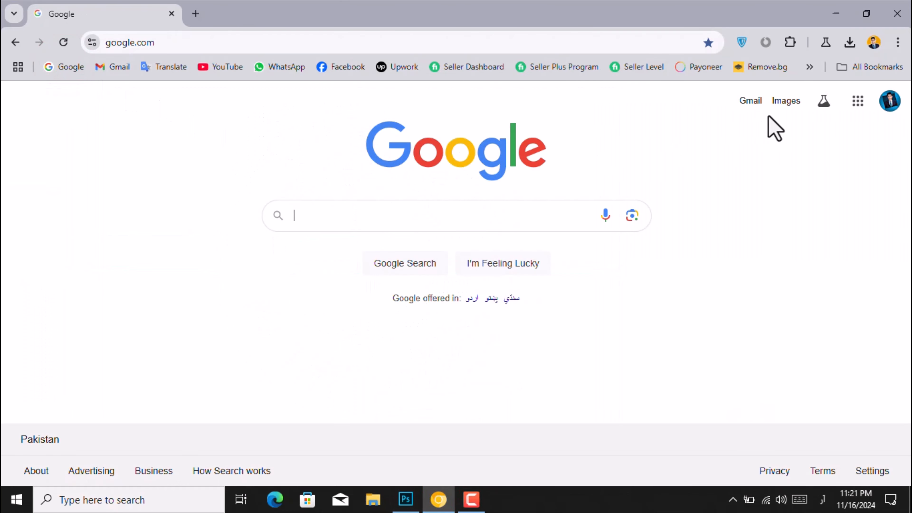
click(779, 103)
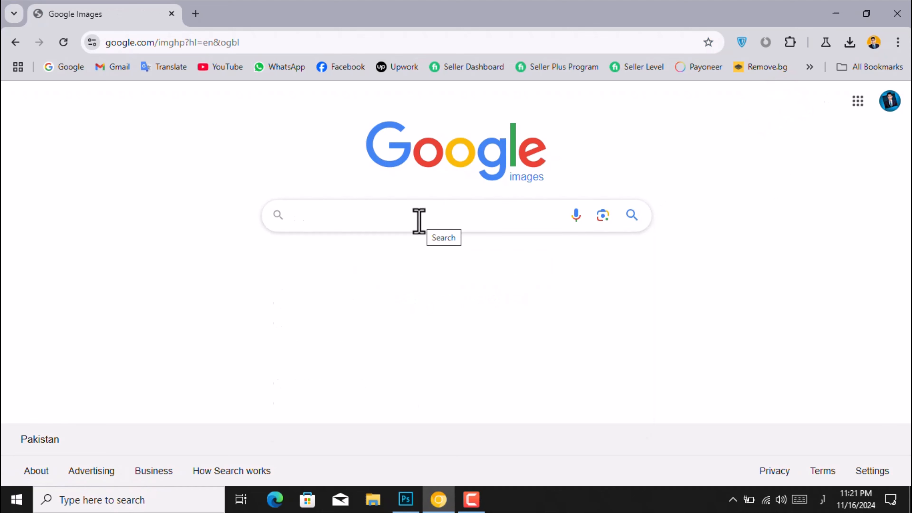
text(brazil;)
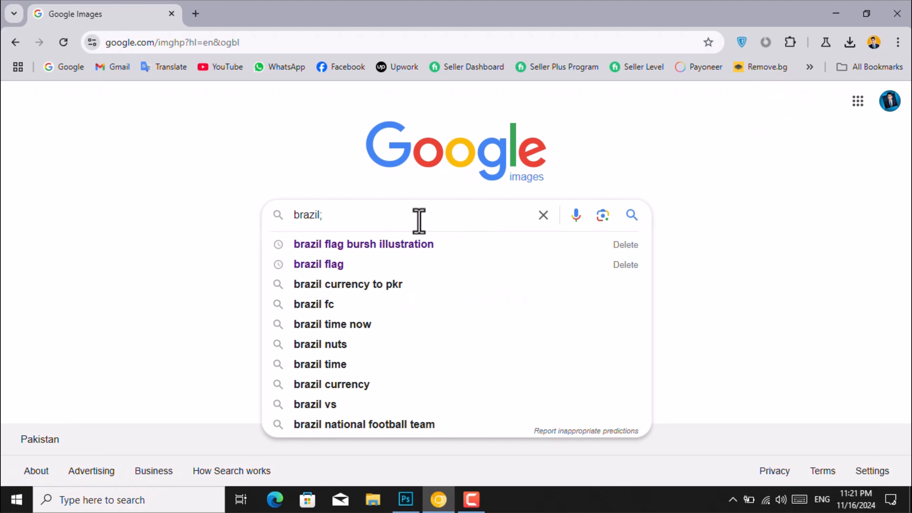
key(BackSpace)
text(rush fla)
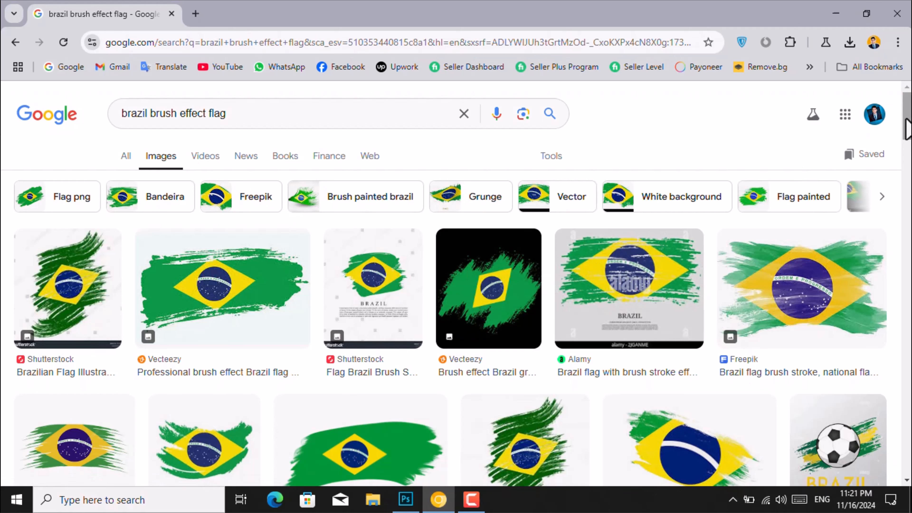
Step: Browse the image results and open the preview of the CityPNG grunge Brazil flag with the dripping blue circle
scroll(908, 152, down, 5)
scroll(908, 153, down, 2)
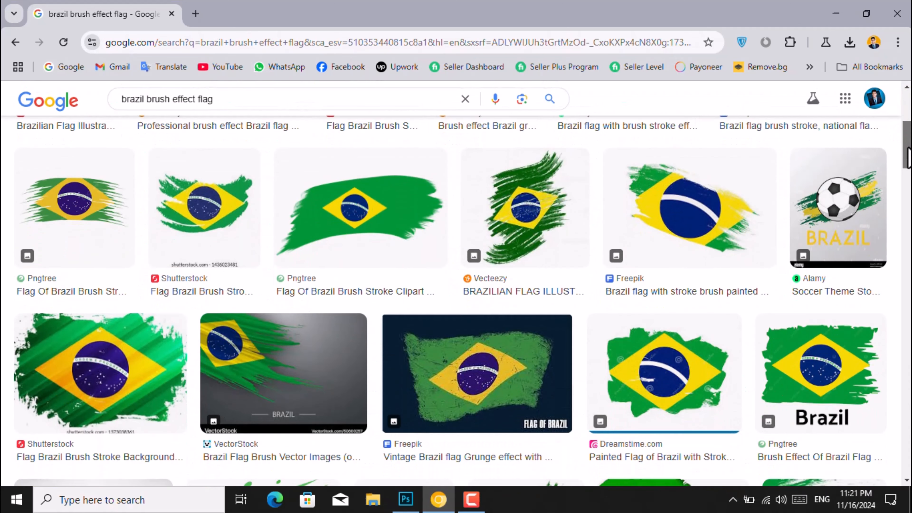
scroll(909, 159, down, 14)
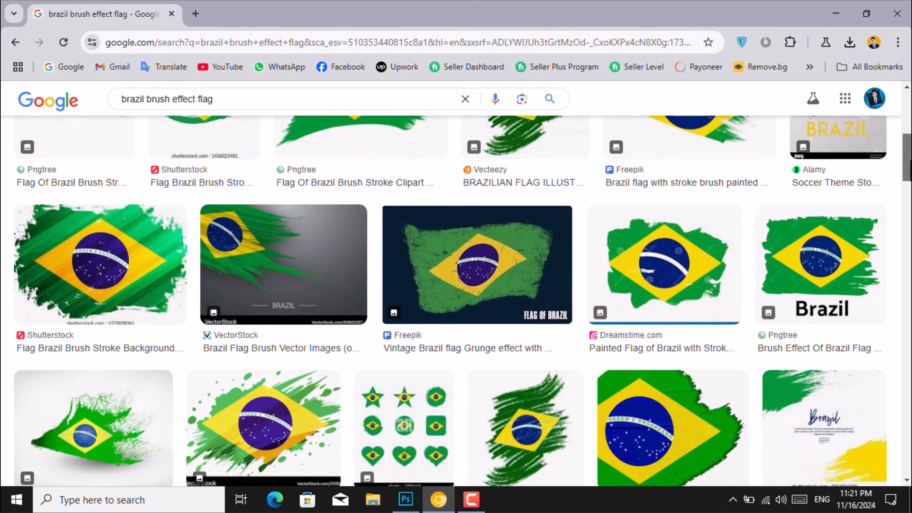
scroll(462, 301, down, 12)
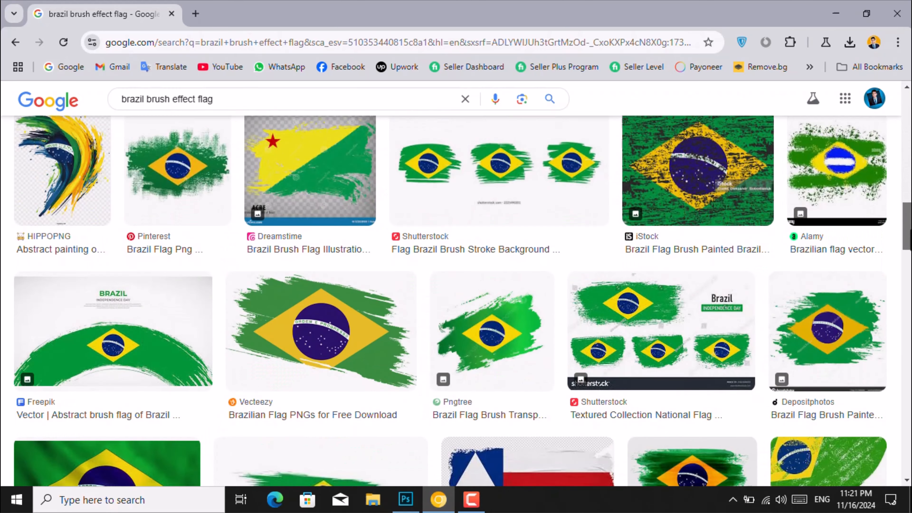
scroll(909, 318, down, 8)
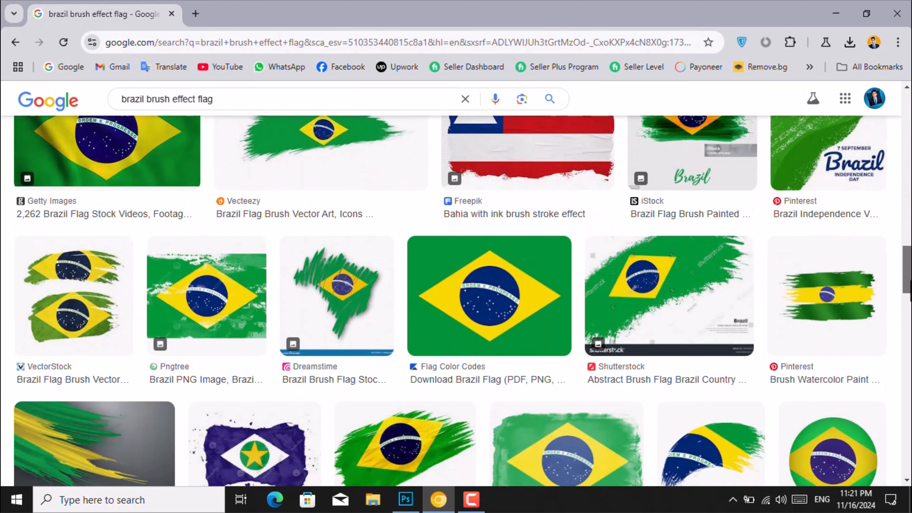
scroll(908, 318, down, 10)
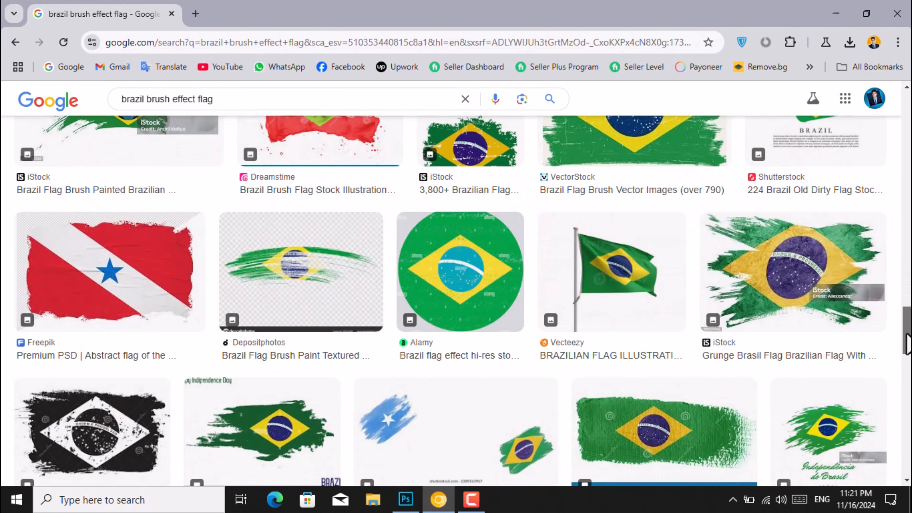
scroll(896, 417, down, 8)
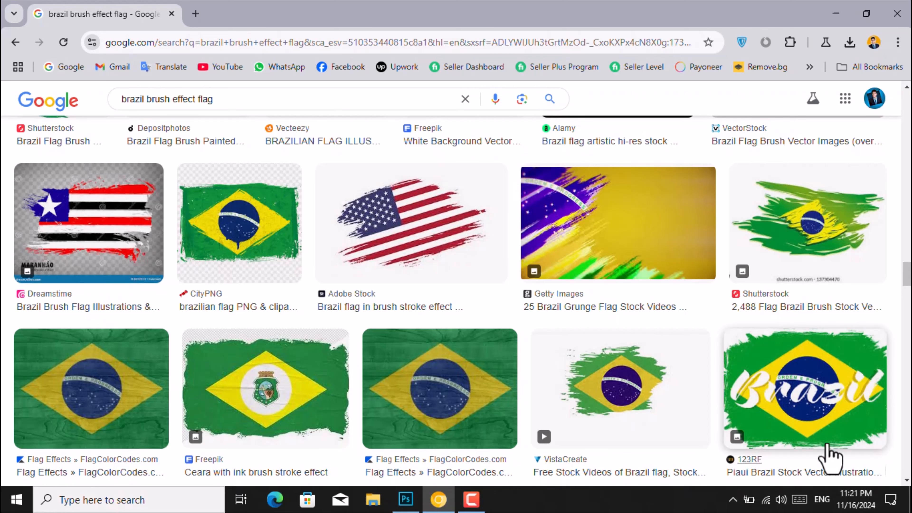
click(197, 233)
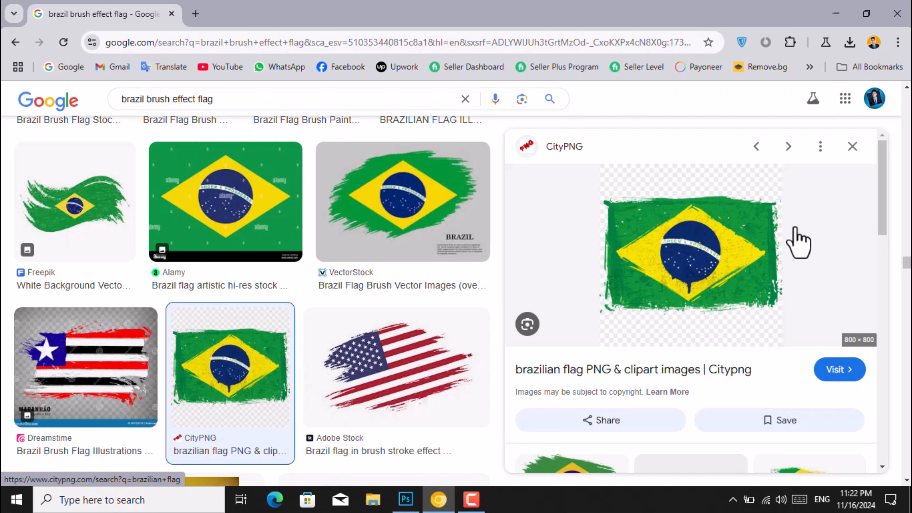
Step: Save the previewed Brazil flag image as a PNG in the Downloads folder under its suggested file name
right_click(678, 228)
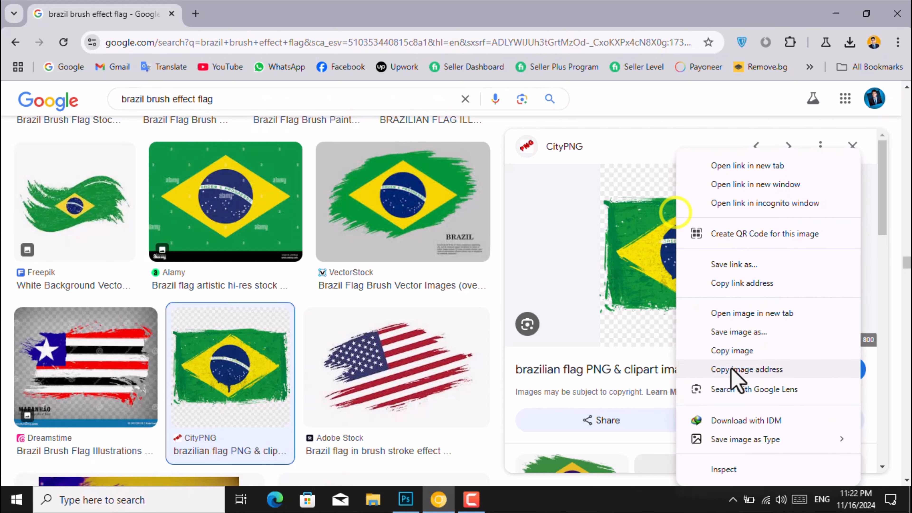
click(730, 335)
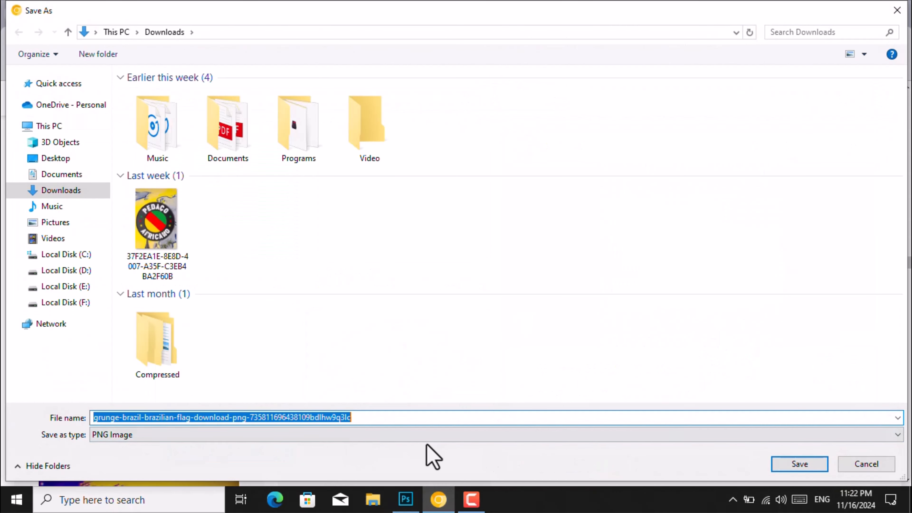
click(794, 464)
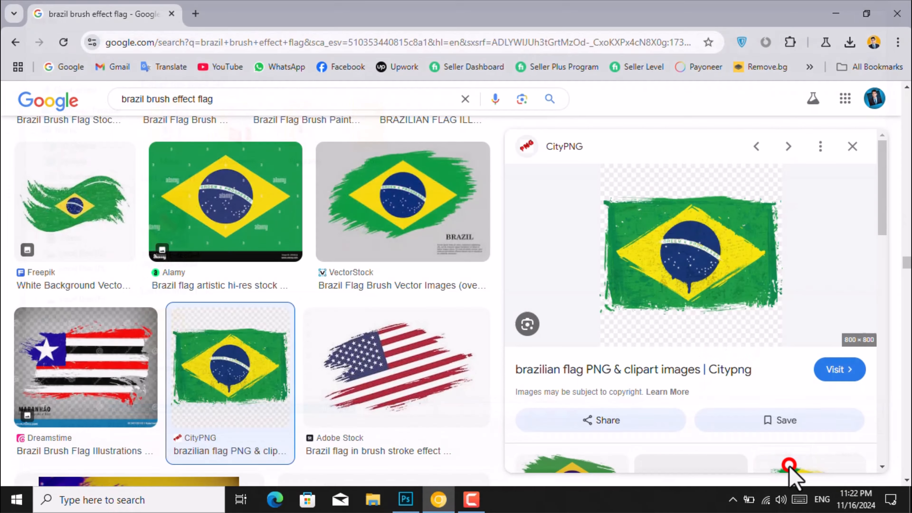
Step: Switch to Photoshop, open the downloaded Brazil flag PNG and move it into the logo document as a layer
click(406, 499)
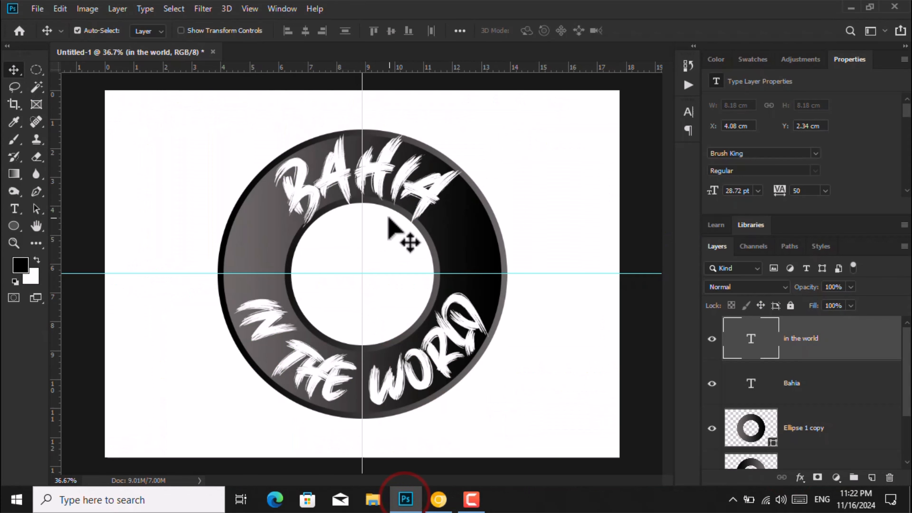
click(37, 8)
click(54, 36)
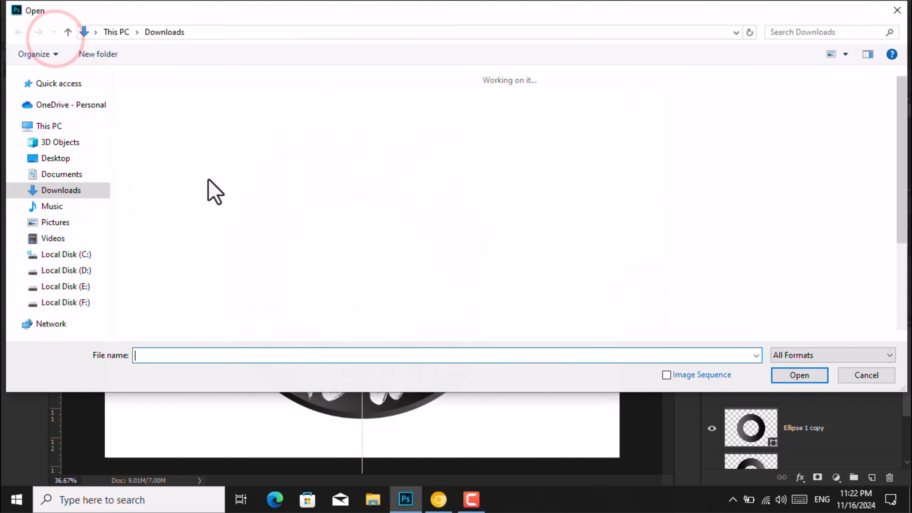
double_click(160, 121)
click(15, 72)
drag(287, 211, 341, 235)
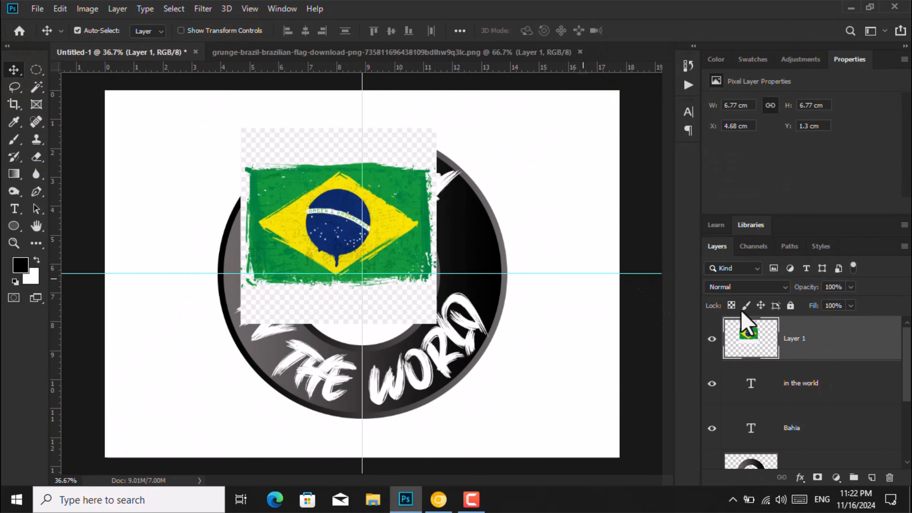
Step: Place the flag layer directly above the Background, scale it to about 9.3 cm wide and centre it behind the ring's hole
drag(841, 348, 825, 413)
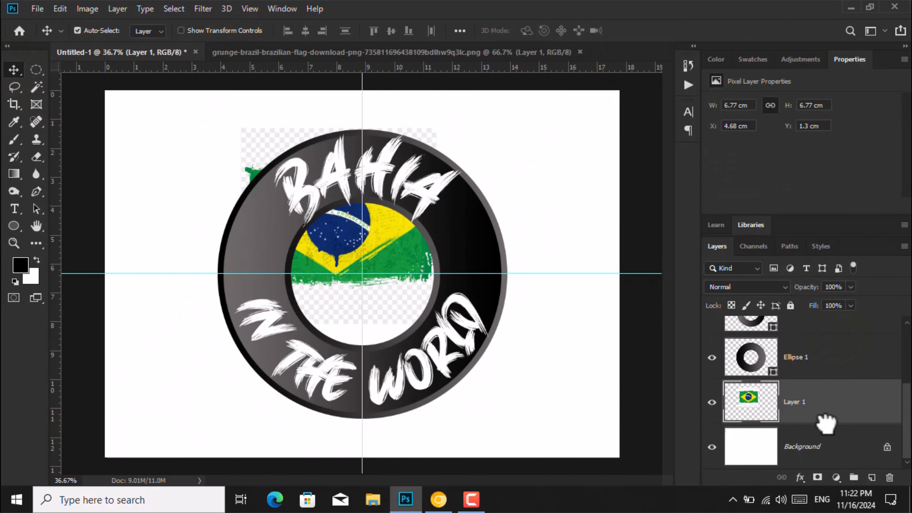
key(ctrl+t)
drag(418, 261, 393, 294)
drag(363, 358, 362, 403)
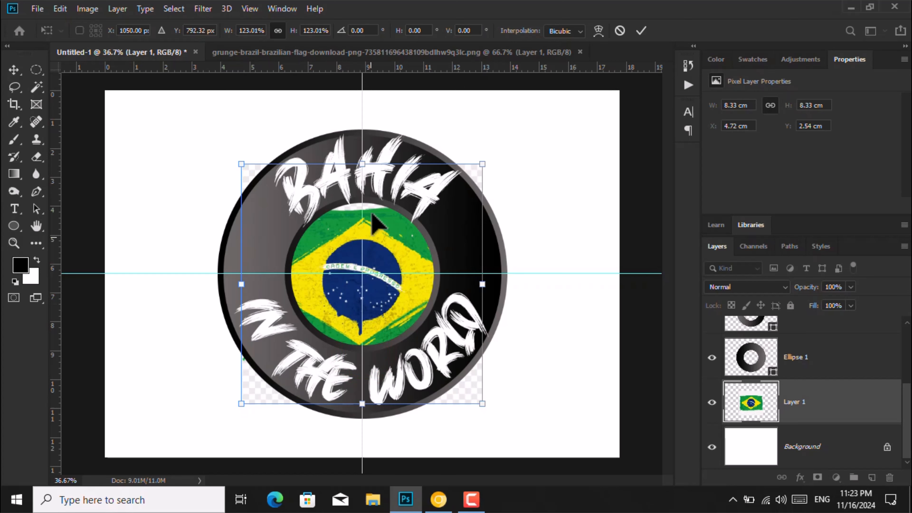
drag(362, 161, 361, 131)
drag(404, 254, 404, 263)
click(13, 69)
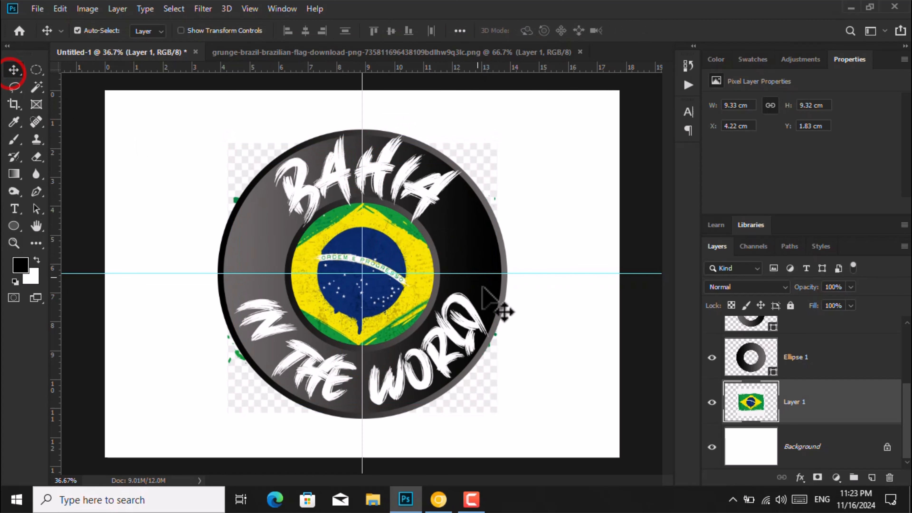
Step: Trim the flag to a circle about 5.4 cm across by deleting everything outside an elliptical selection centred on the ring, and deselect
drag(35, 69, 93, 83)
drag(362, 273, 439, 376)
right_click(436, 208)
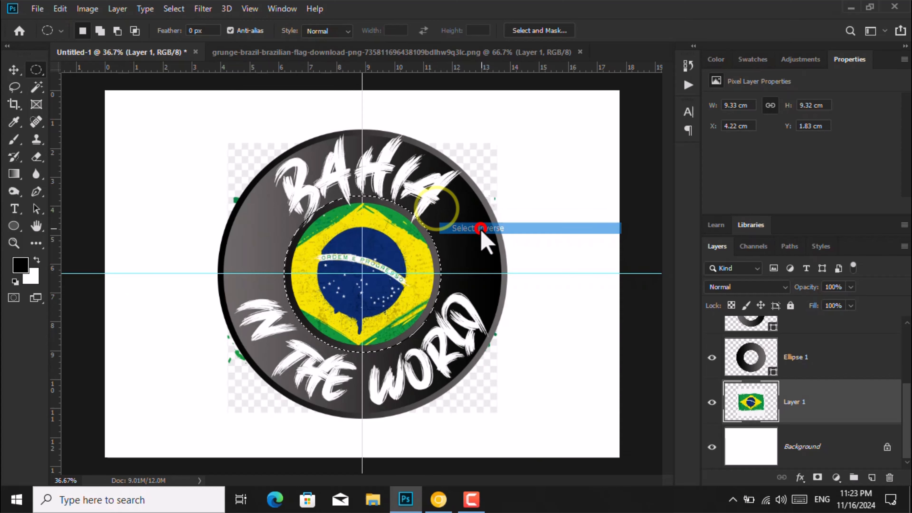
click(481, 229)
key(Delete)
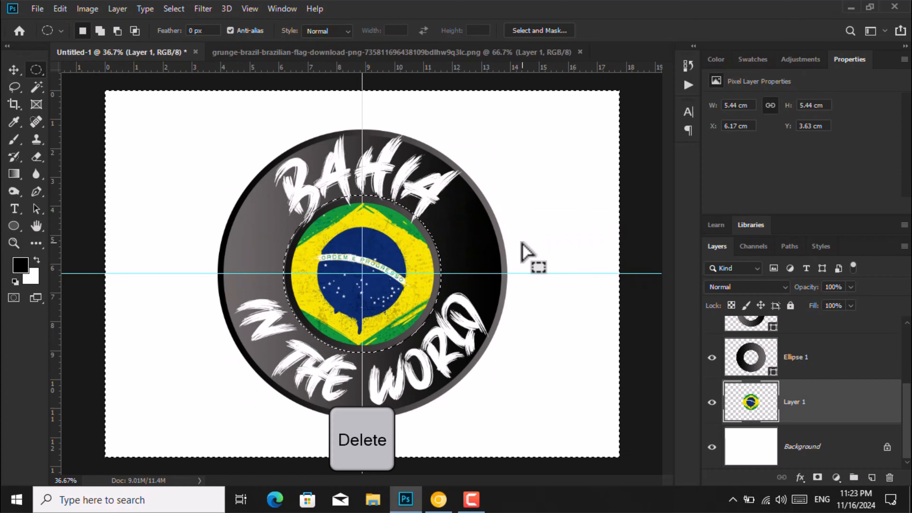
key(ctrl+d)
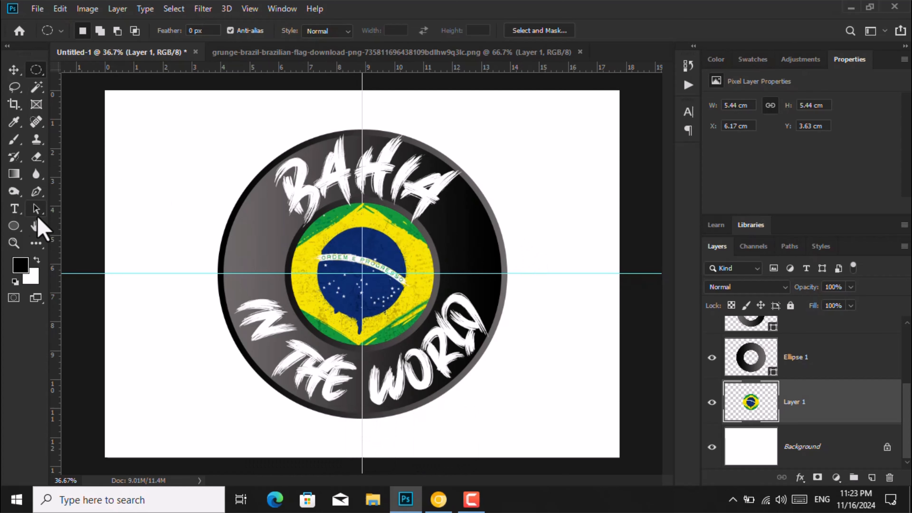
Step: Set the font size of the entire "in the world" text to 24 pt
click(7, 207)
click(289, 361)
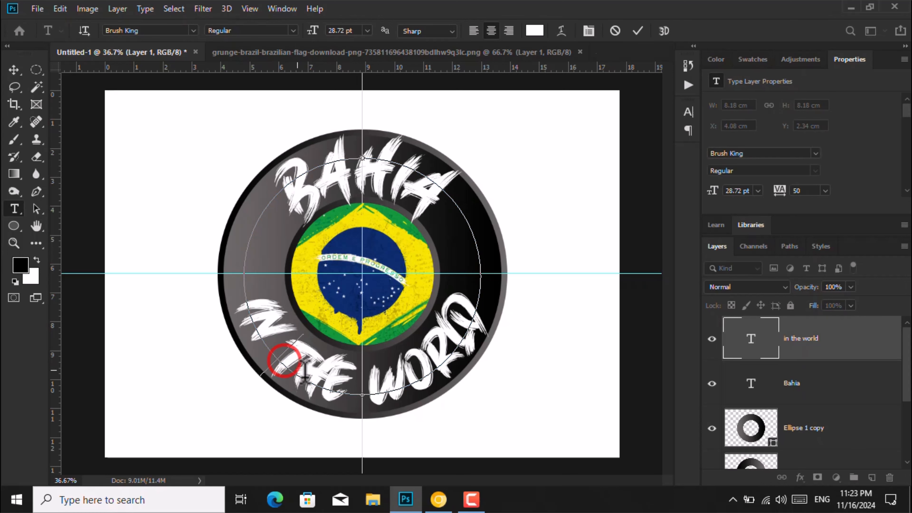
key(ctrl+a)
click(368, 31)
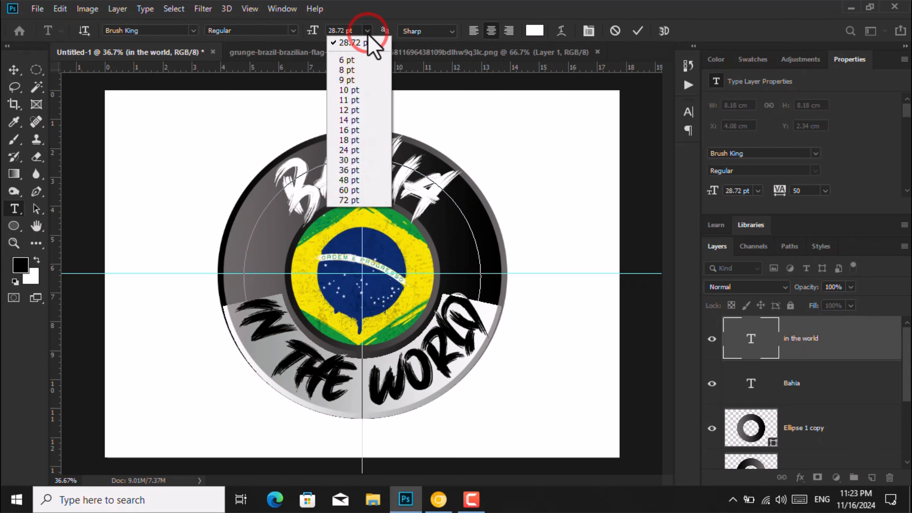
click(348, 150)
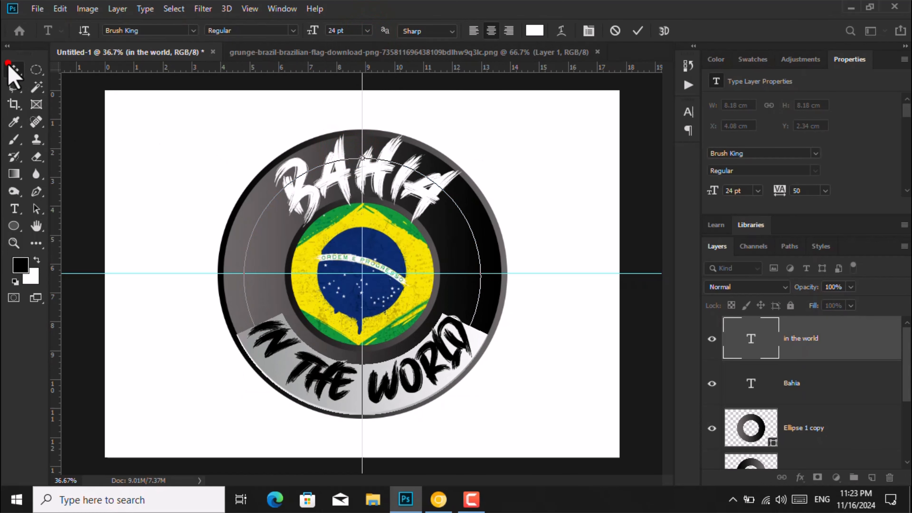
click(10, 69)
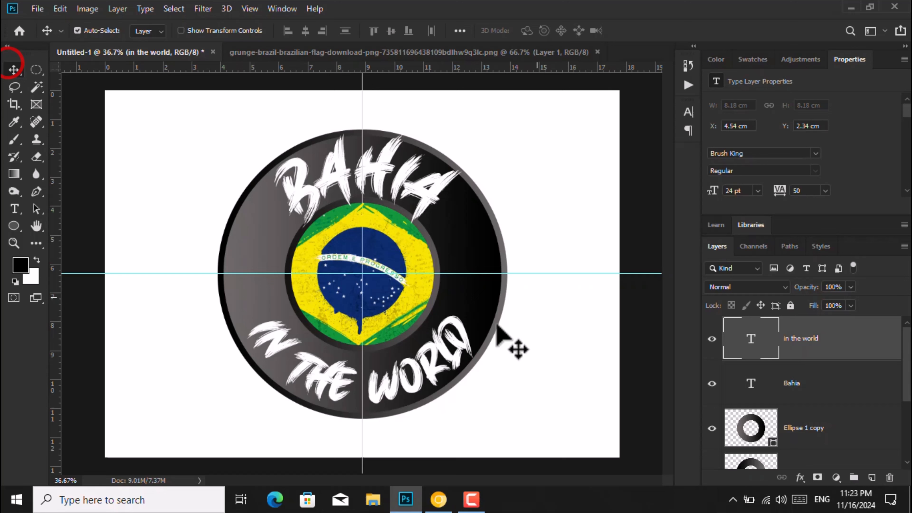
Step: Load the All set of presets for the Custom Shape tool and choose the solid five-pointed star
click(11, 224)
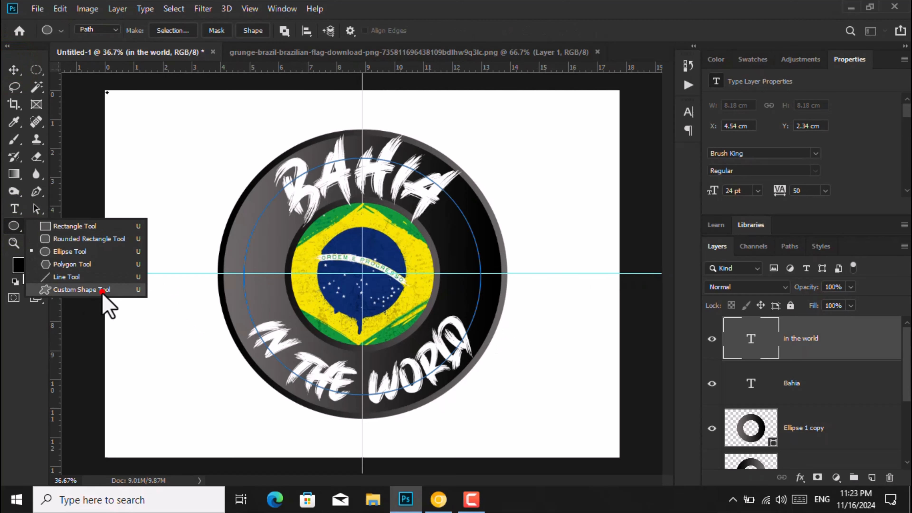
click(103, 291)
click(411, 31)
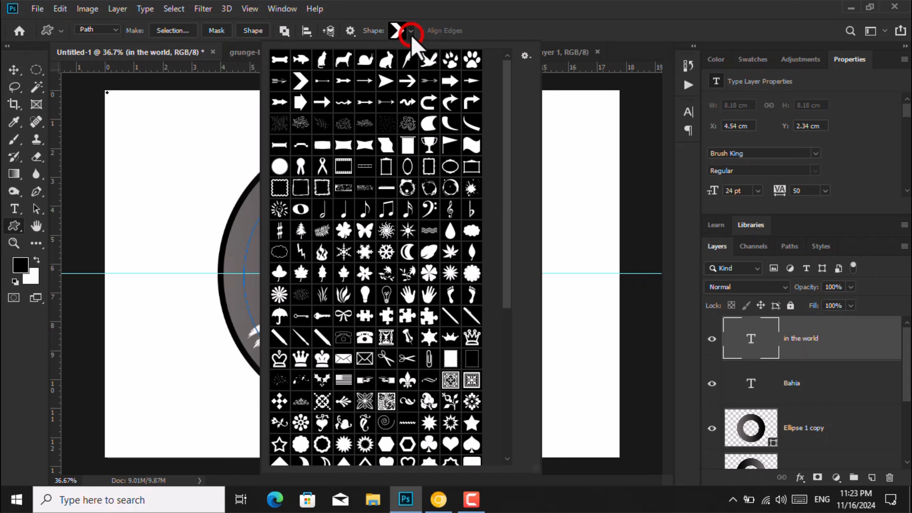
click(524, 57)
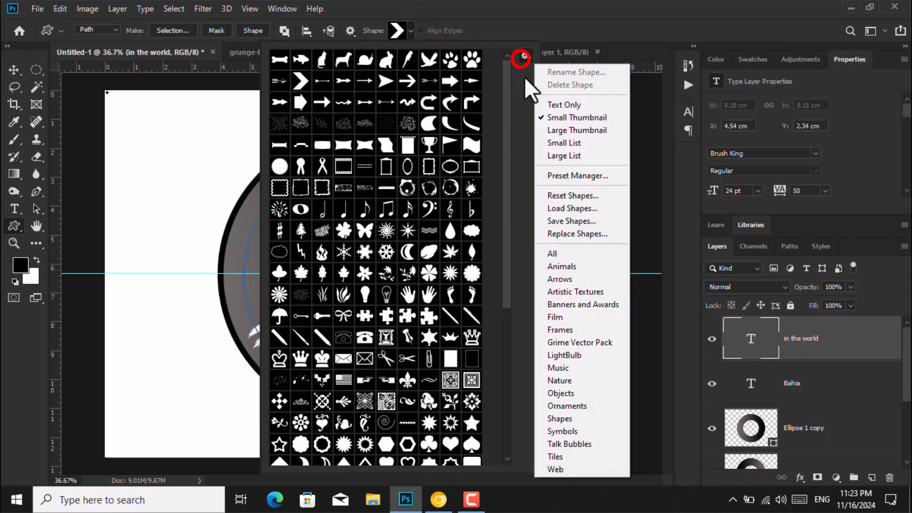
click(576, 253)
click(389, 191)
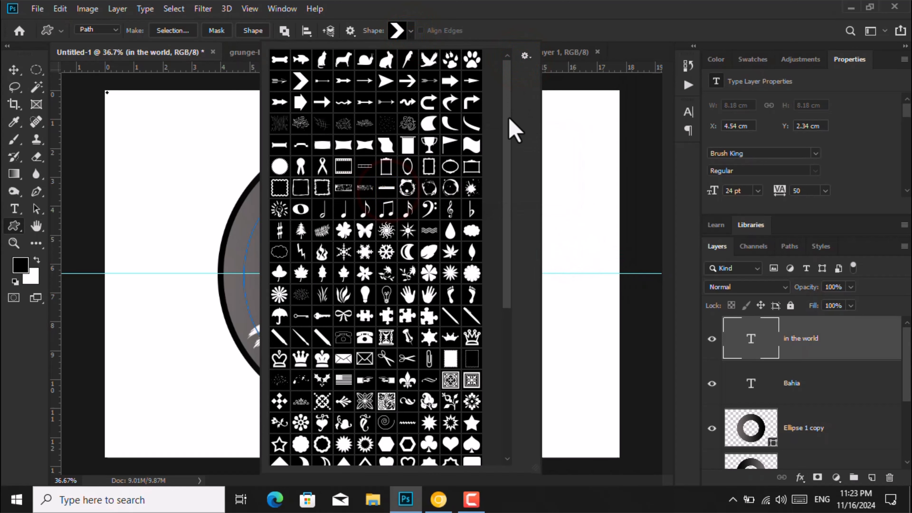
drag(508, 116, 510, 216)
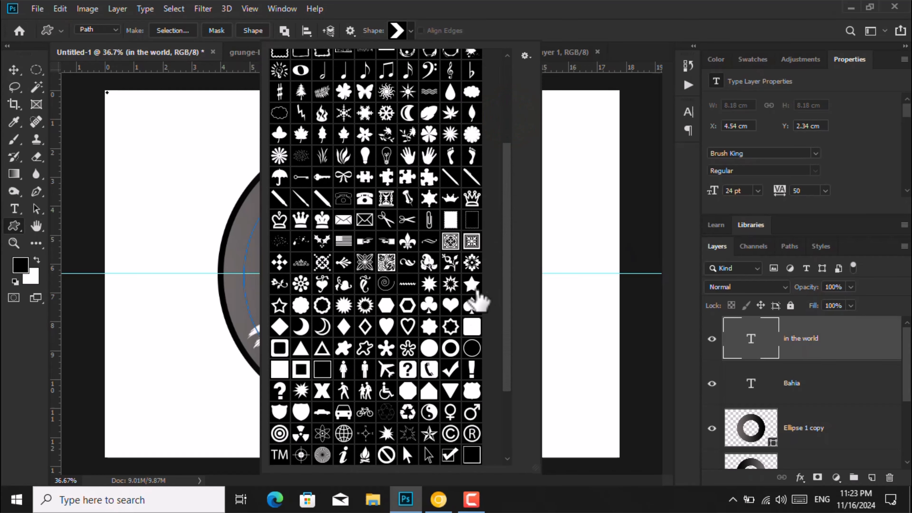
click(521, 18)
Step: Draw the star in Shape mode, about 121 × 115 px, on the right side of the ring between the two texts
drag(451, 232, 478, 264)
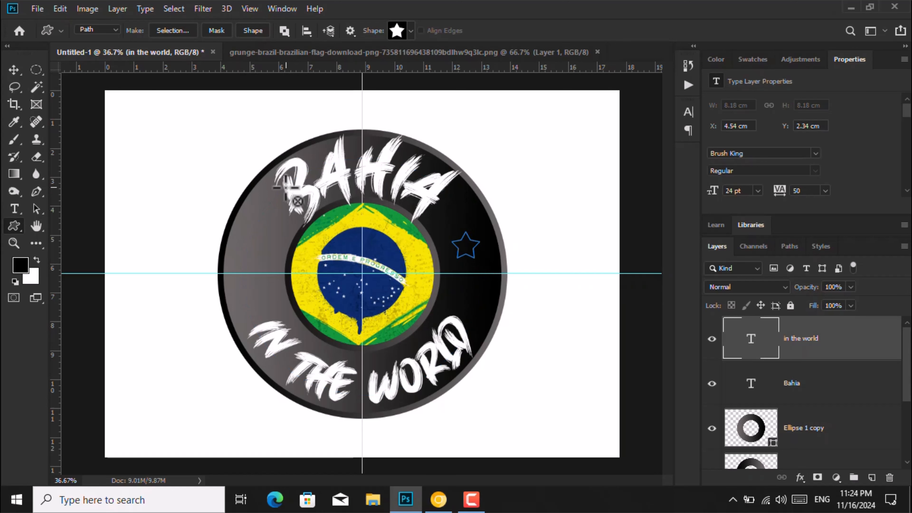
click(100, 29)
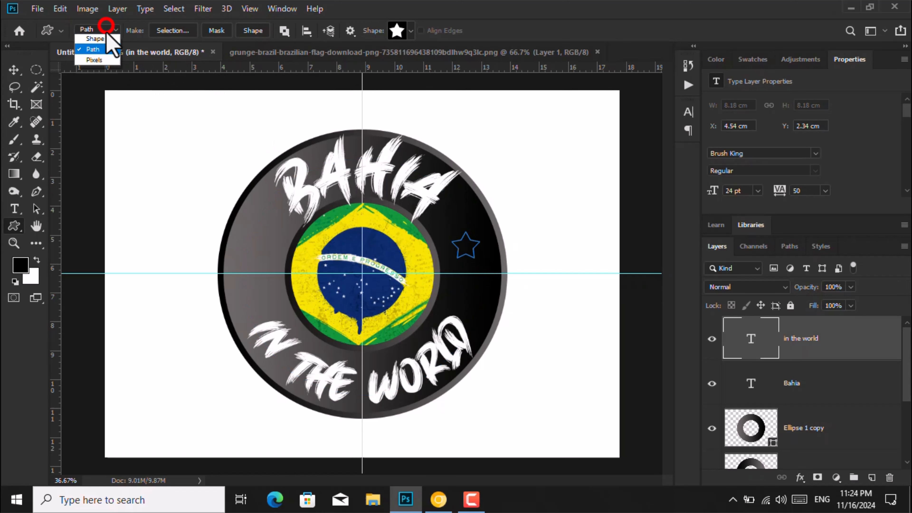
click(103, 35)
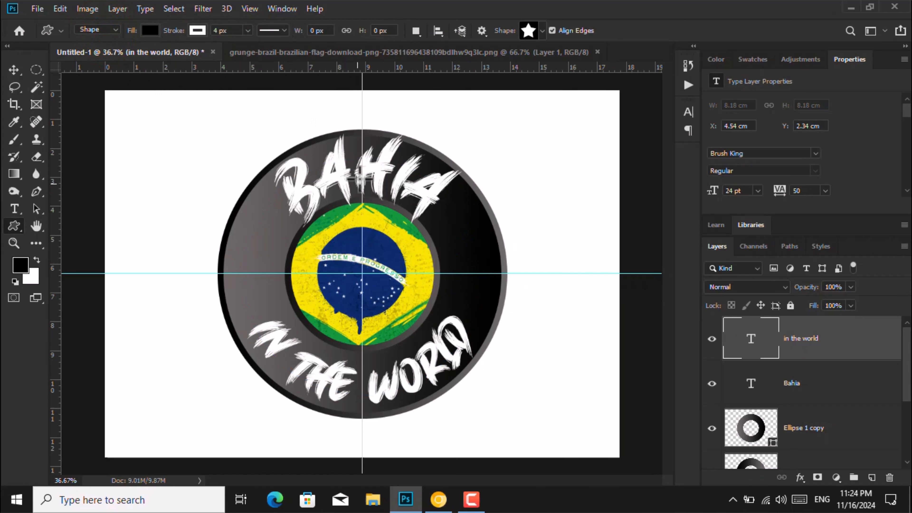
drag(454, 220, 483, 270)
Step: Sample the flag's green, yellow and blue with the Eyedropper and display the recent colour swatches
click(150, 30)
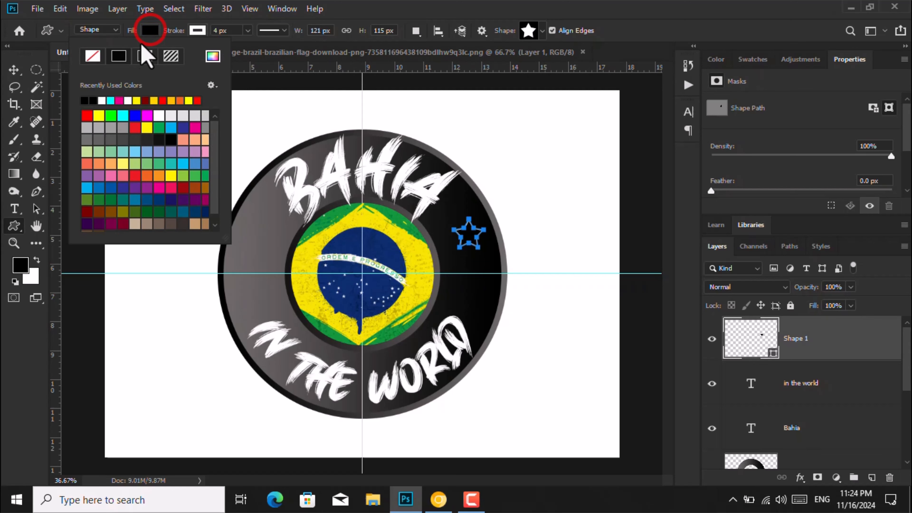
click(14, 122)
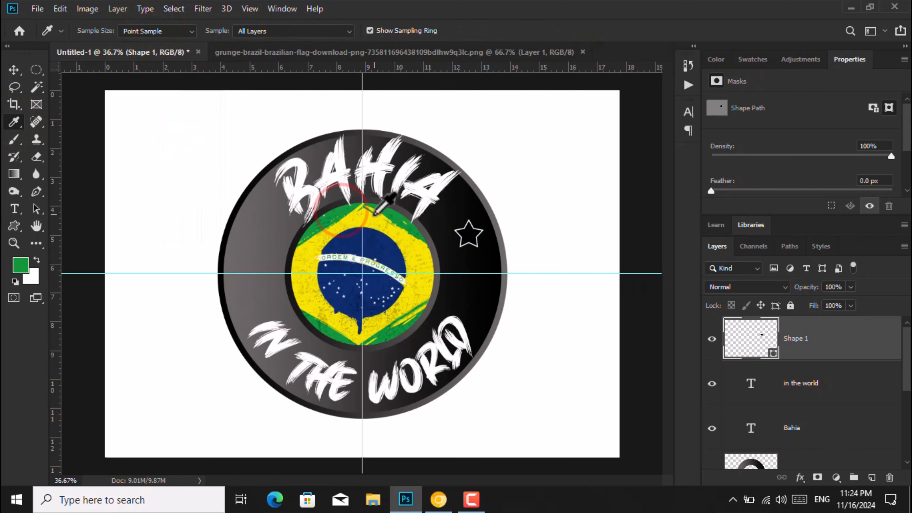
click(363, 211)
click(353, 244)
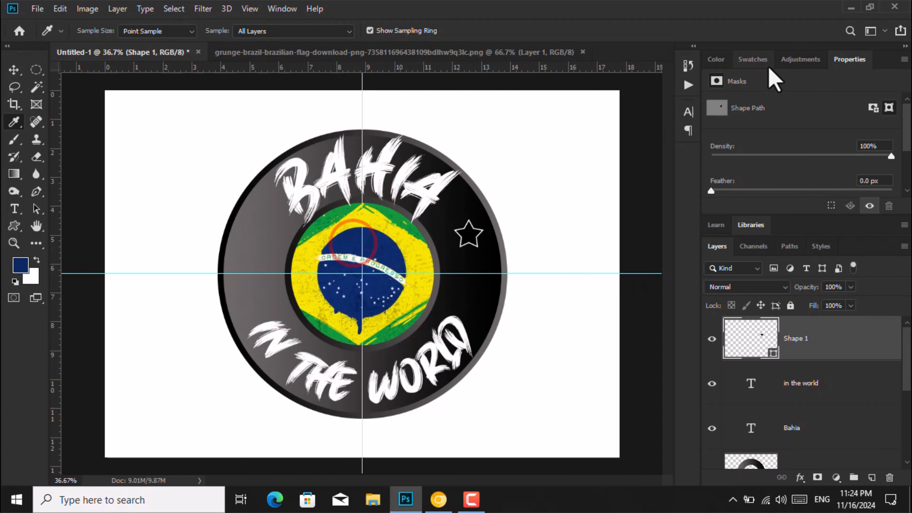
click(761, 59)
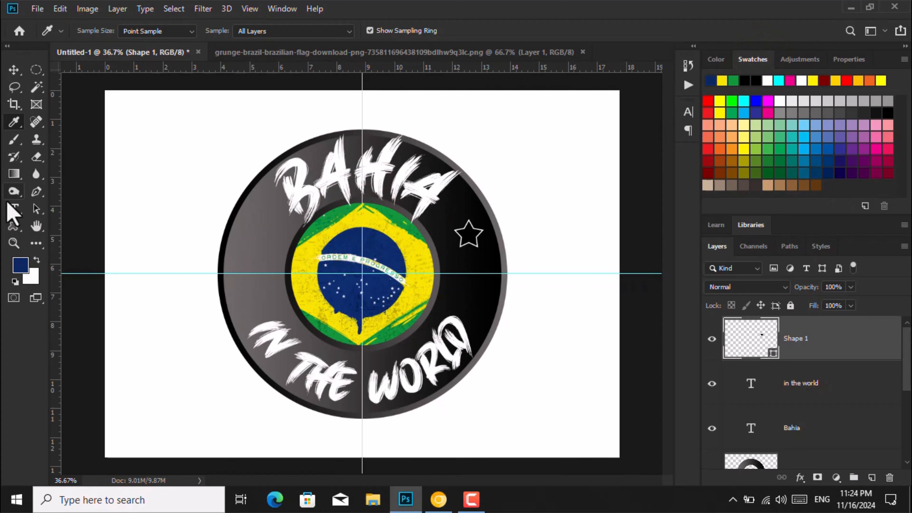
Step: Fill the star with the sampled flag green and remove its stroke
click(13, 226)
click(150, 30)
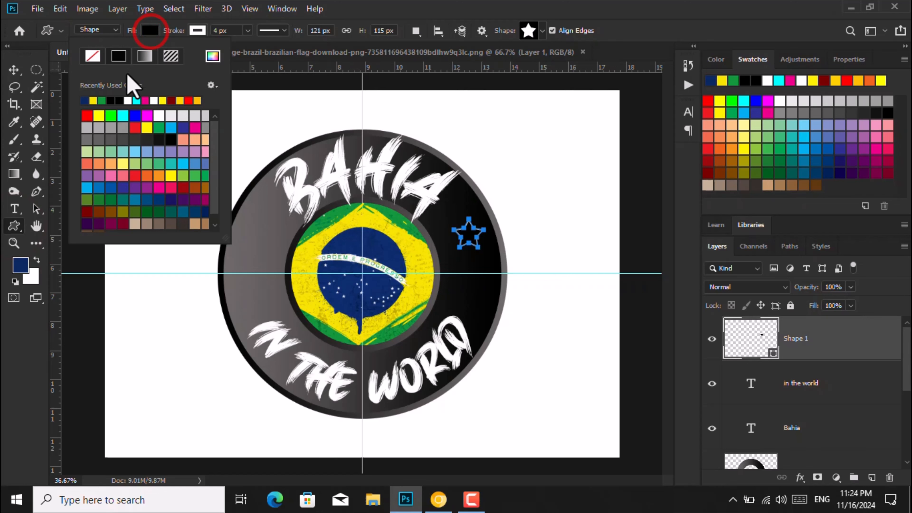
click(102, 101)
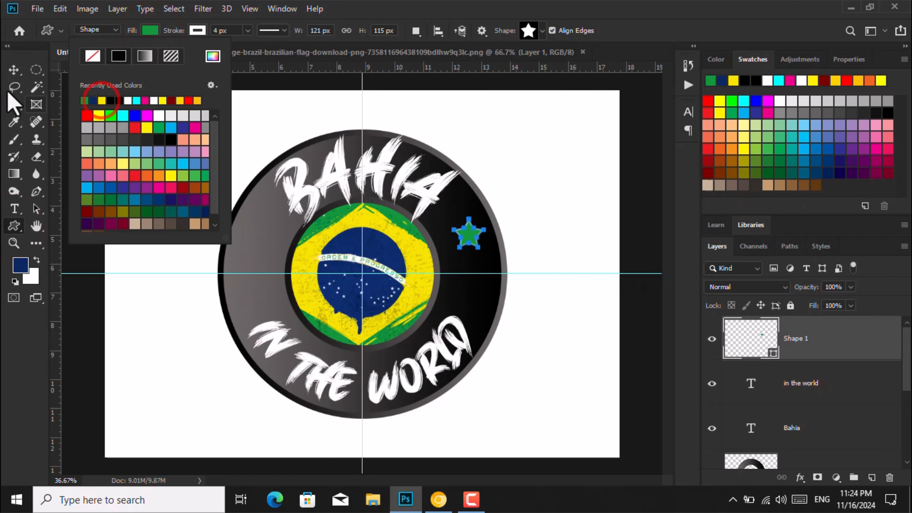
click(197, 30)
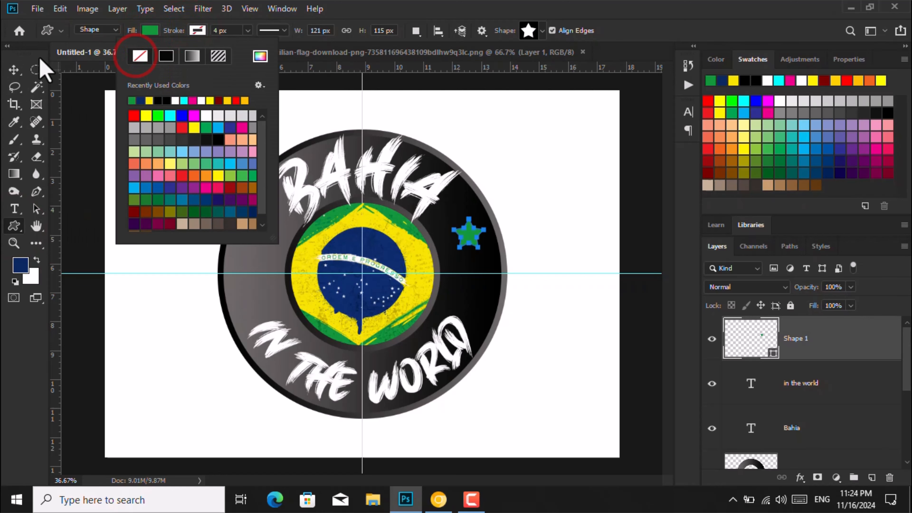
Step: Duplicate the green star twice and arrange the three stars in a curved column on the right side of the ring
click(13, 70)
mouse_move(469, 234)
mouse_down()
mouse_move(459, 236)
mouse_move(481, 272)
mouse_move(462, 296)
mouse_up()
drag(460, 229, 460, 223)
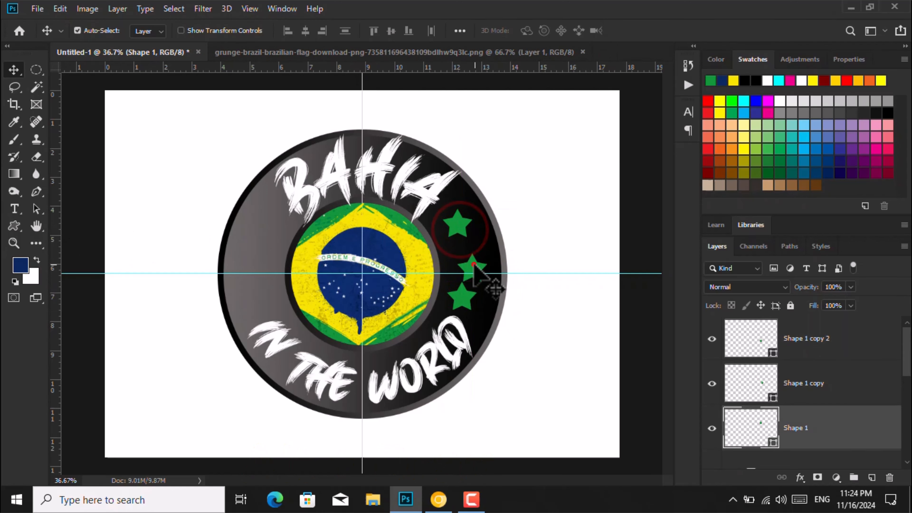
drag(474, 268, 475, 258)
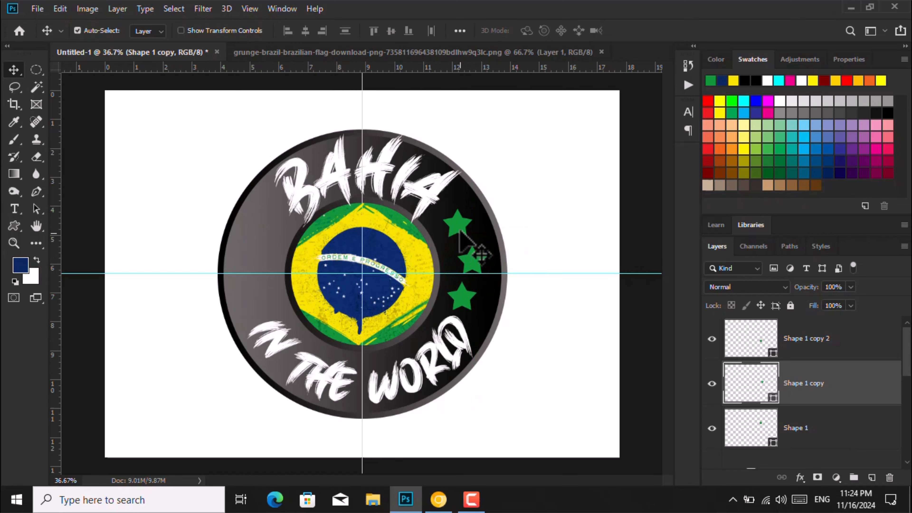
Step: Change the middle star's fill to the sampled flag yellow
click(16, 223)
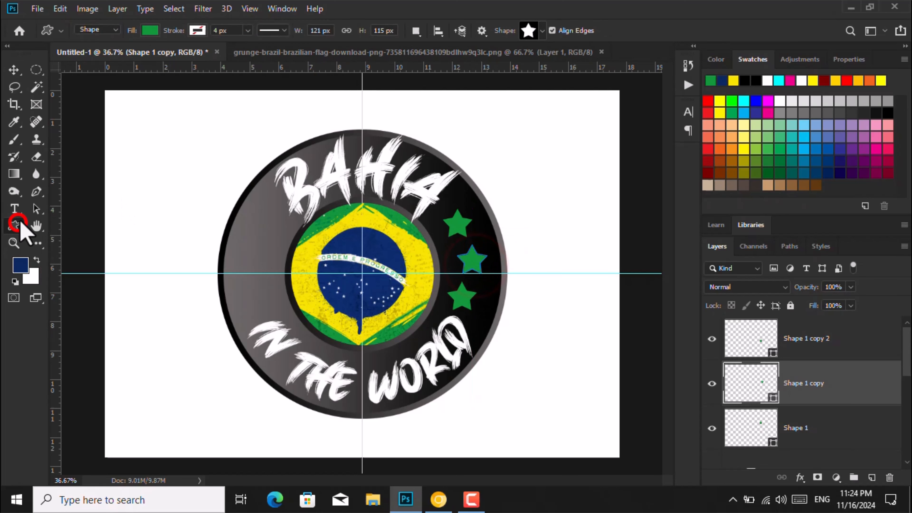
click(150, 31)
click(104, 97)
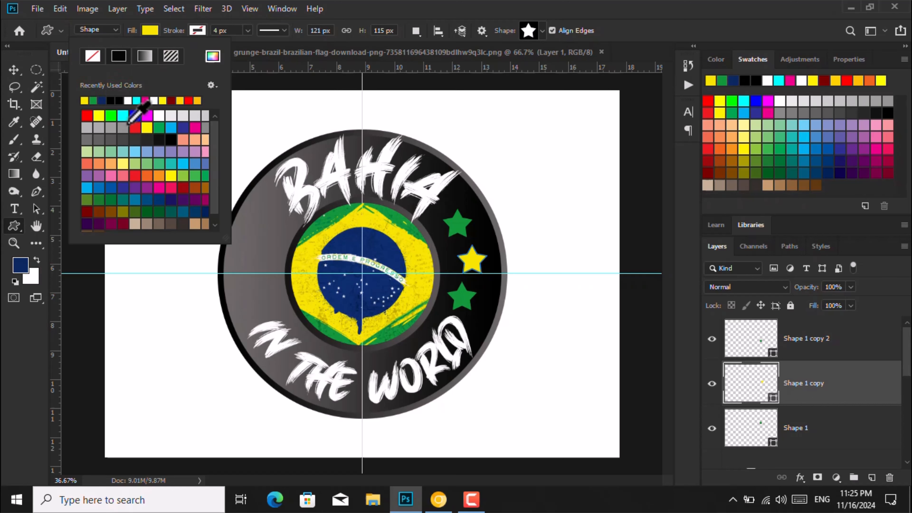
Step: Select the lowest star and change its fill to the sampled flag blue
click(13, 70)
click(463, 294)
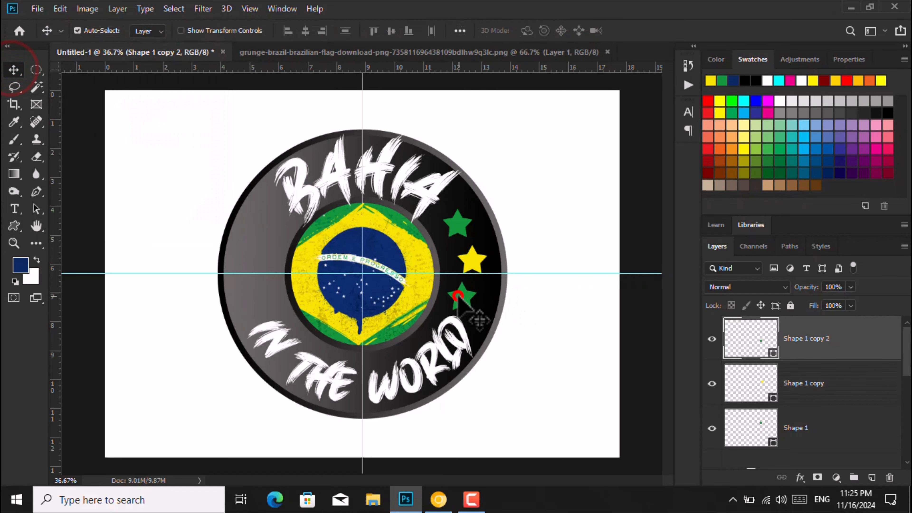
click(15, 226)
click(150, 31)
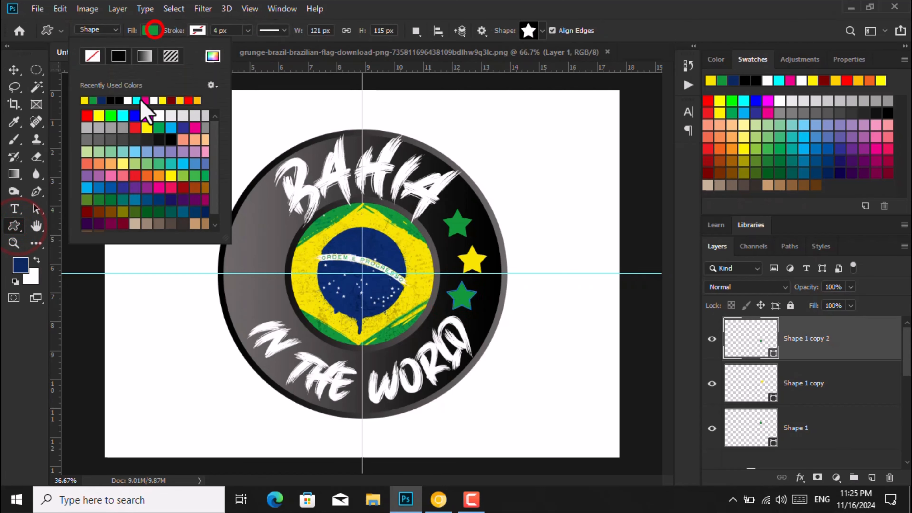
click(102, 100)
Step: Group the three star layers, keeping the name Group 1 and the Pass Through mode
click(13, 69)
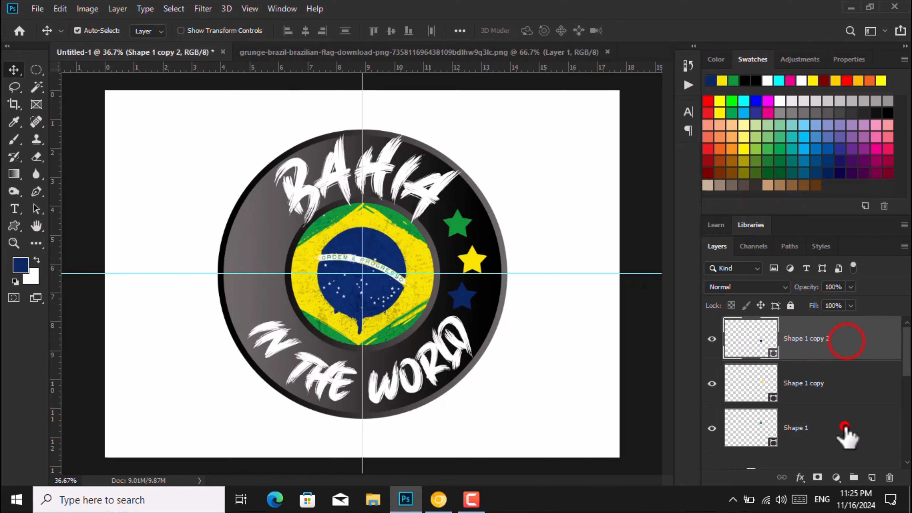
shift+click(844, 427)
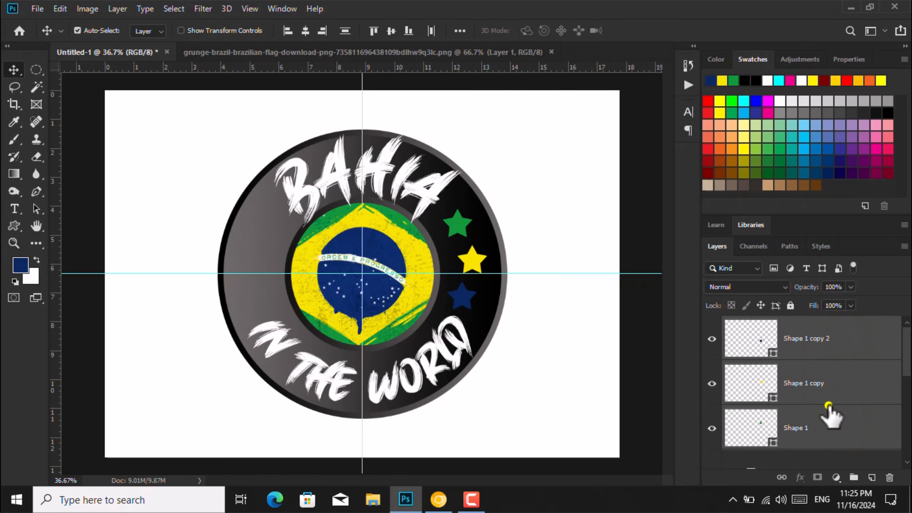
right_click(828, 406)
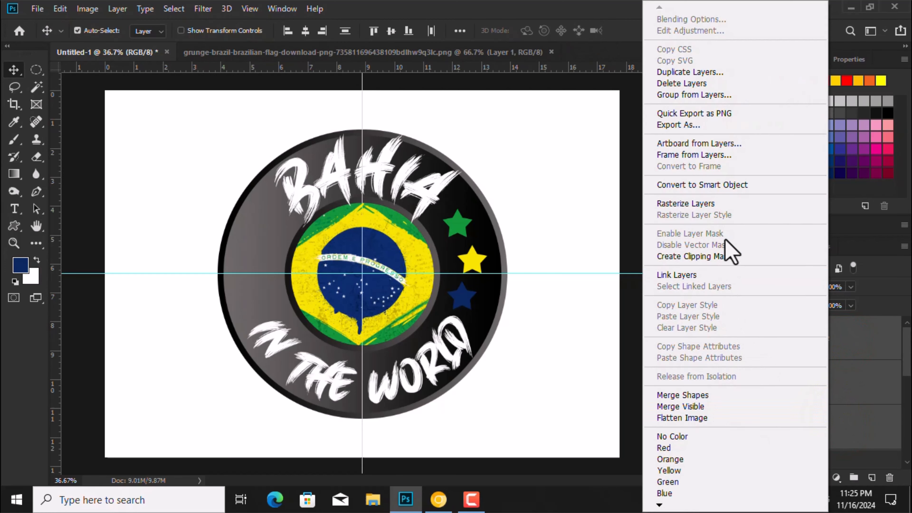
click(659, 505)
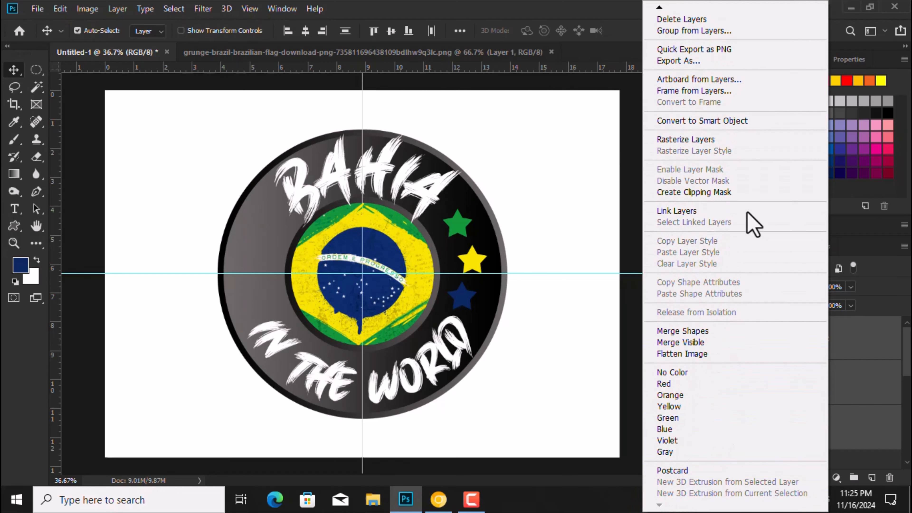
click(712, 32)
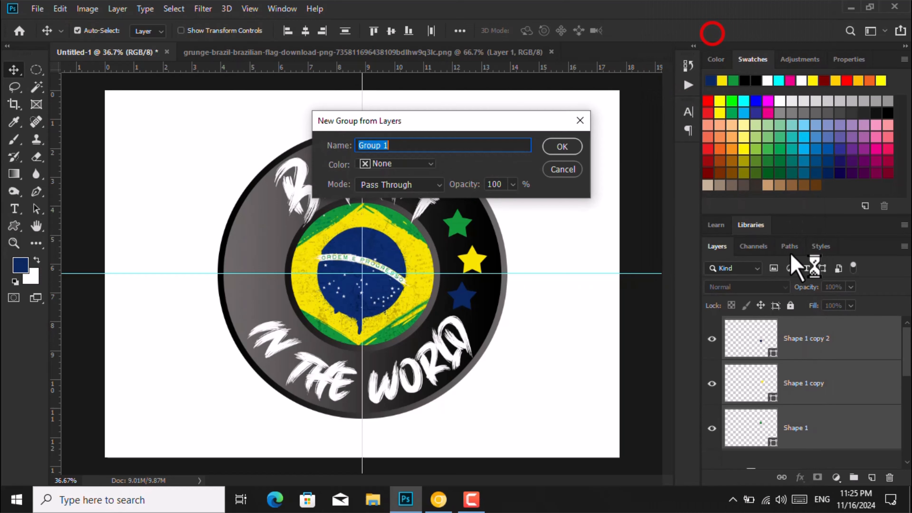
click(563, 147)
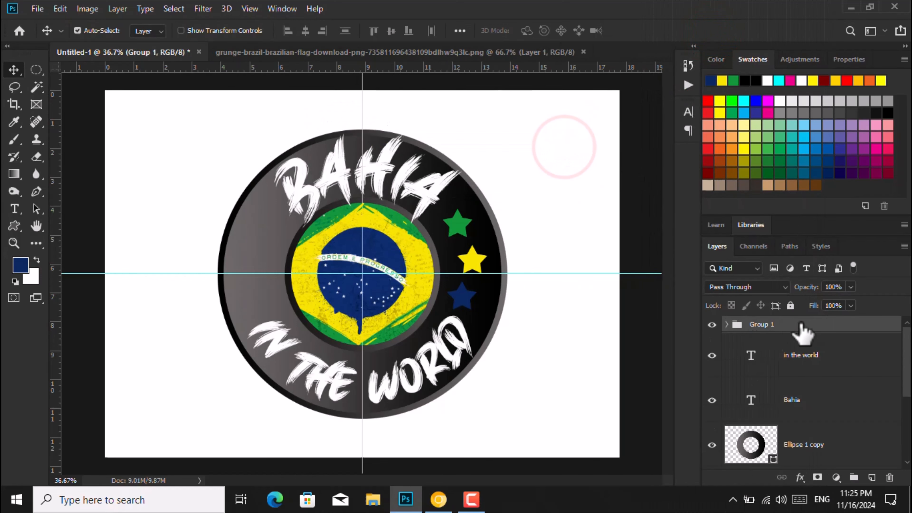
Step: Duplicate the star group, flip the copy horizontally and move it to the matching place on the left side of the ring
key(ctrl+j)
key(ctrl+t)
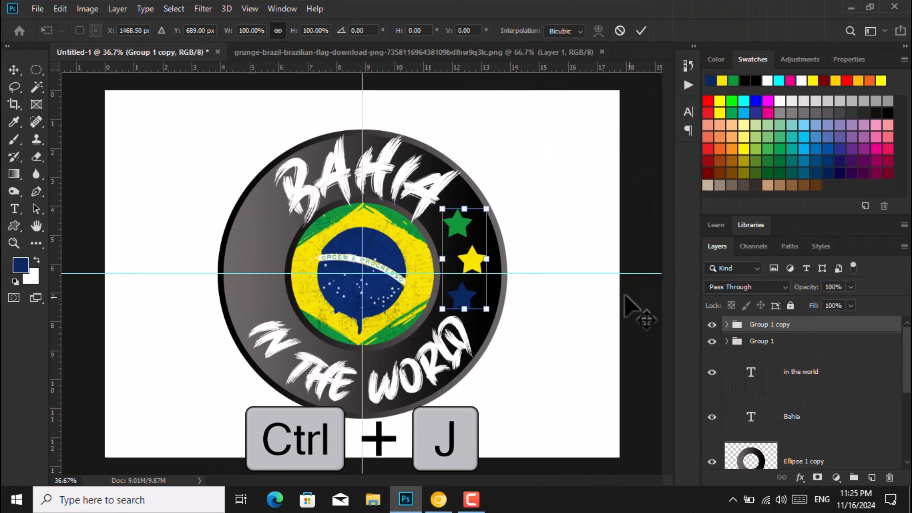
right_click(475, 256)
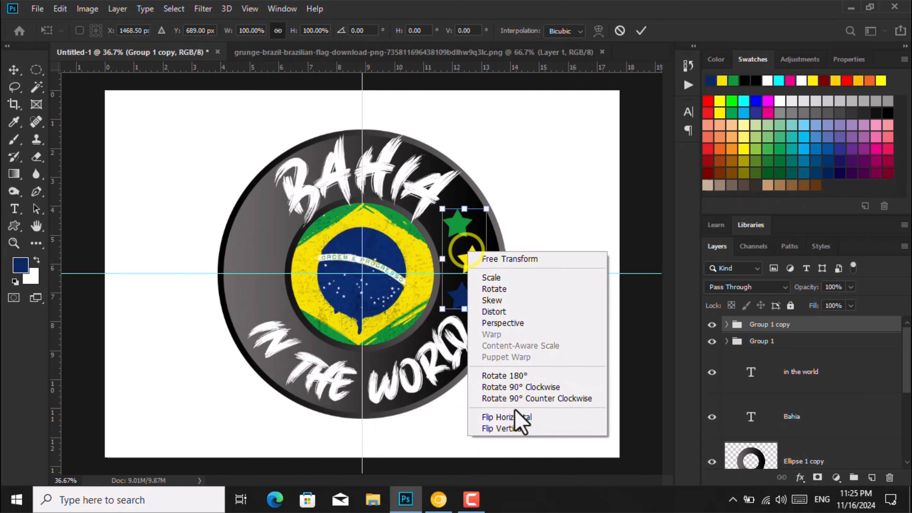
click(520, 418)
drag(457, 250, 253, 256)
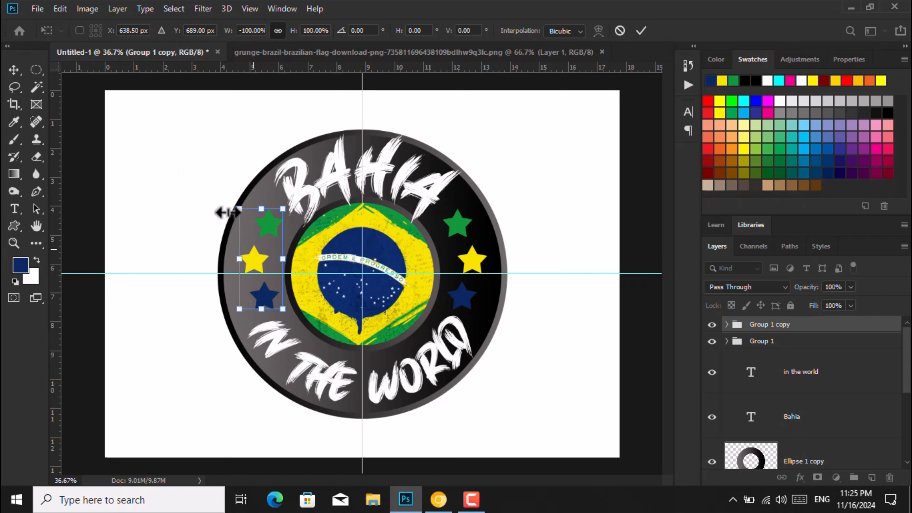
click(14, 69)
scroll(492, 273, down, 2)
scroll(492, 273, up, 2)
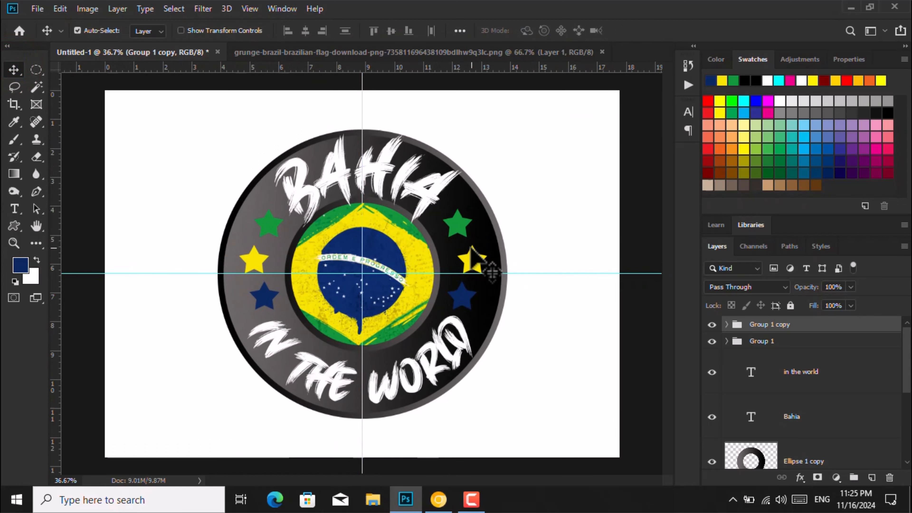